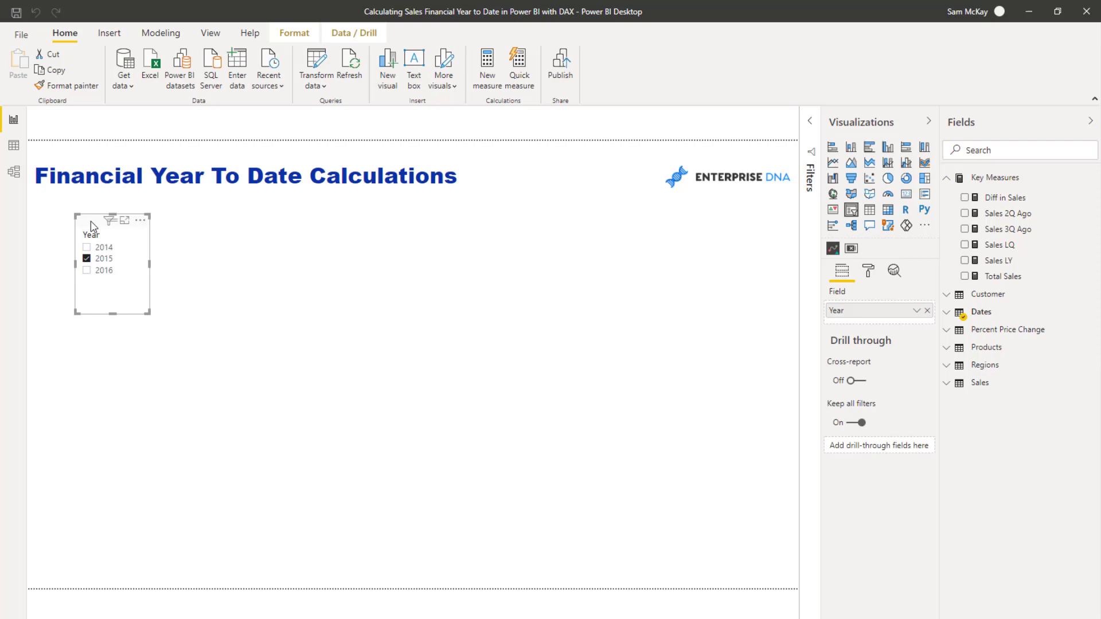
Nudge the Year slicer and add a visual beside it showing the Dates table's Date field as plain dates instead of the date hierarchy.
{"action": "mouse_move", "coordinate": [90, 225]}
{"action": "left_mouse_down"}
{"action": "mouse_move", "coordinate": [114, 230]}
{"action": "mouse_move", "coordinate": [101, 228]}
{"action": "left_mouse_up"}
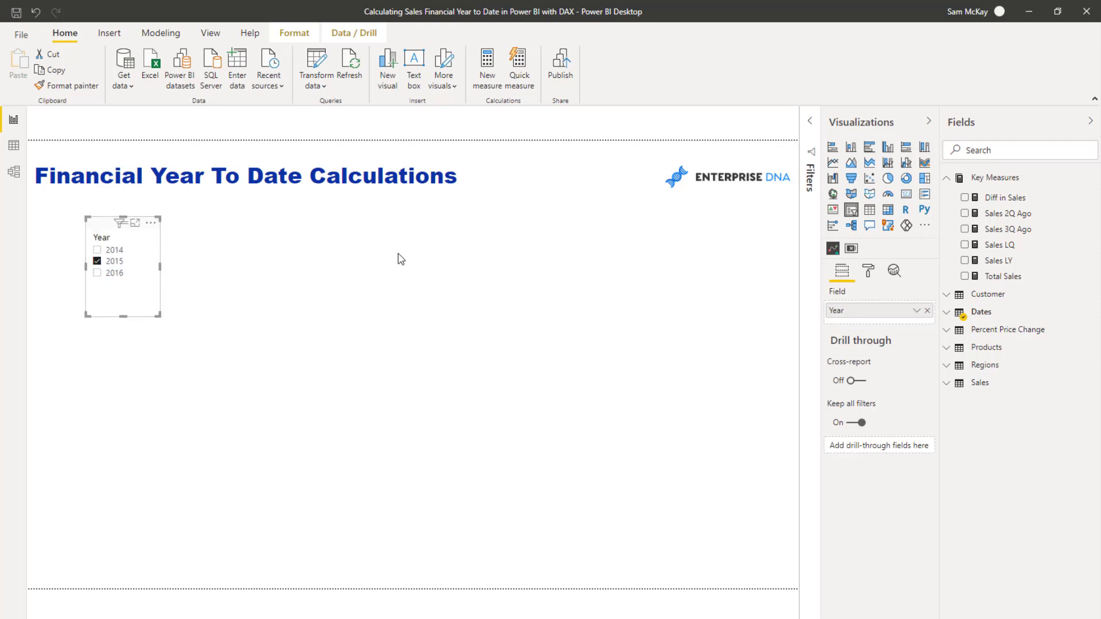
{"action": "left_click", "coordinate": [946, 315]}
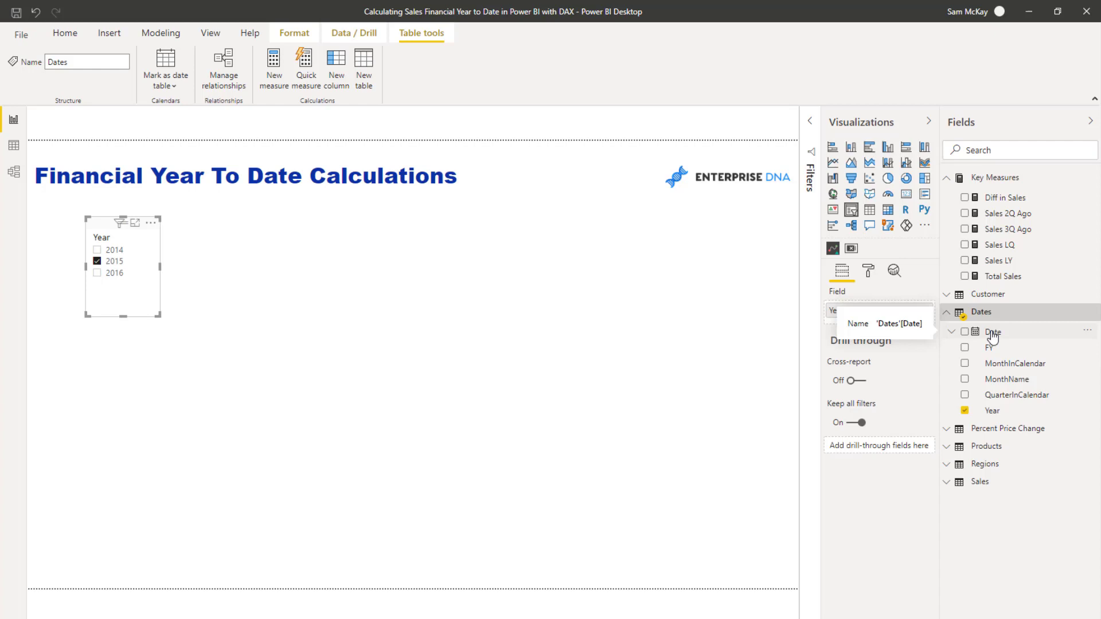
{"action": "left_click_drag", "start_coordinate": [992, 337], "coordinate": [307, 266]}
{"action": "left_click_drag", "start_coordinate": [265, 225], "coordinate": [303, 228]}
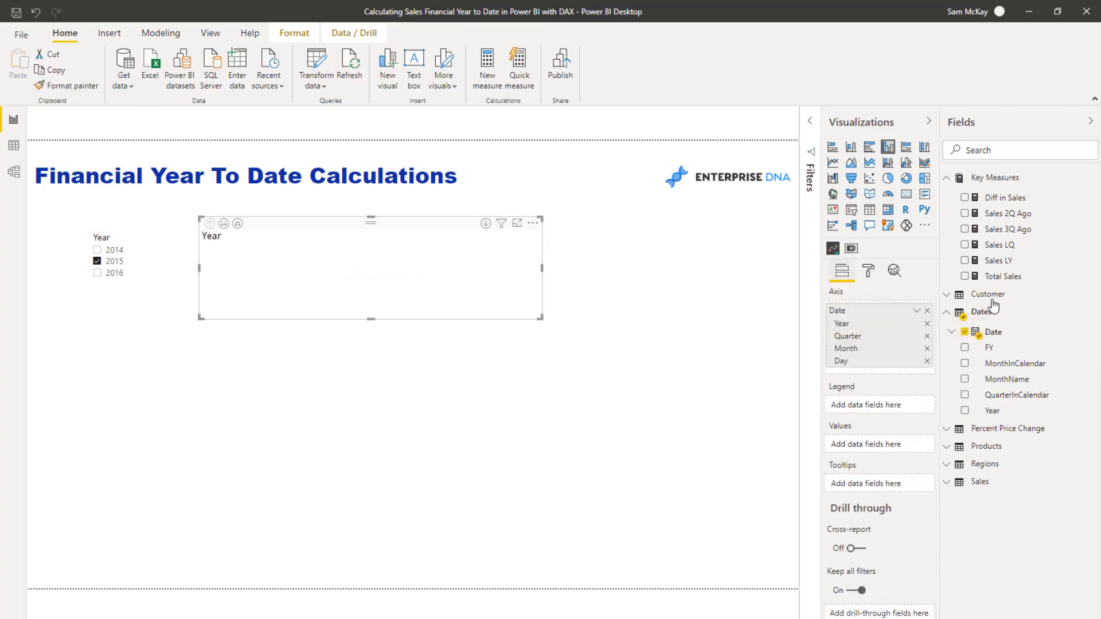
{"action": "left_click", "coordinate": [916, 310]}
{"action": "left_click", "coordinate": [942, 394]}
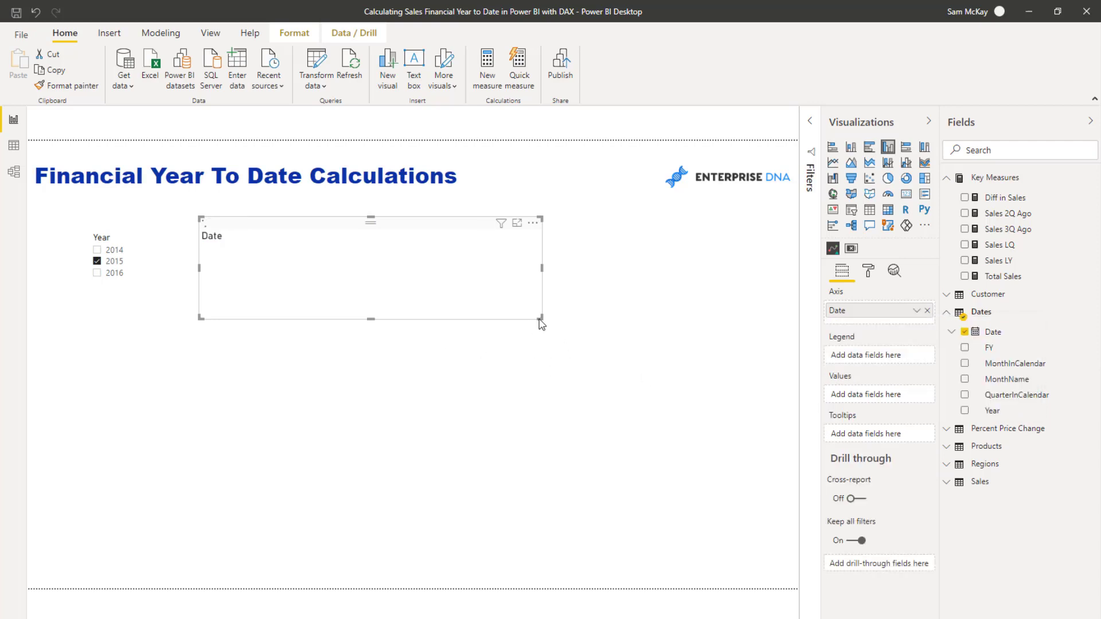
Enlarge the Date visual and convert it to a table with Total Sales as the second column.
{"action": "left_click_drag", "start_coordinate": [539, 319], "coordinate": [558, 491]}
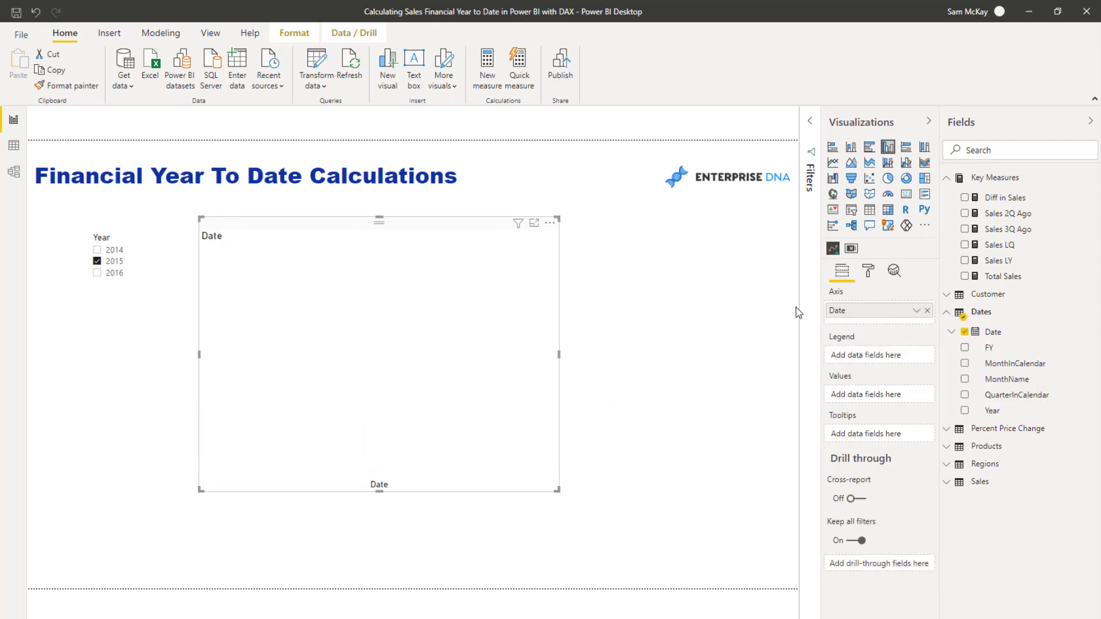
{"action": "left_click", "coordinate": [870, 209]}
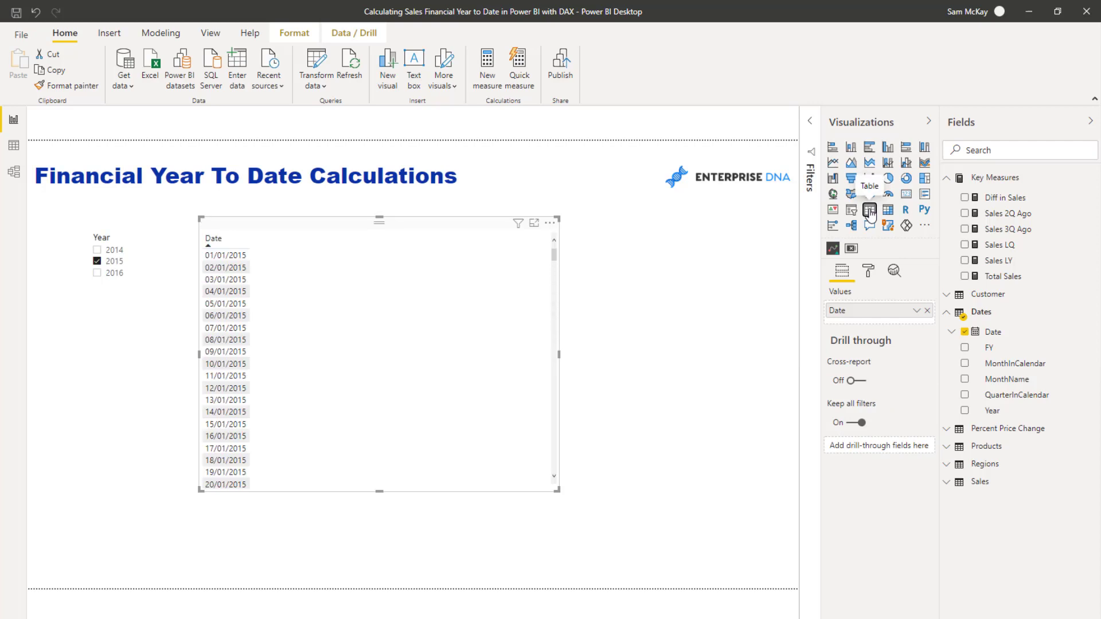
{"action": "left_click_drag", "start_coordinate": [1024, 282], "coordinate": [906, 323]}
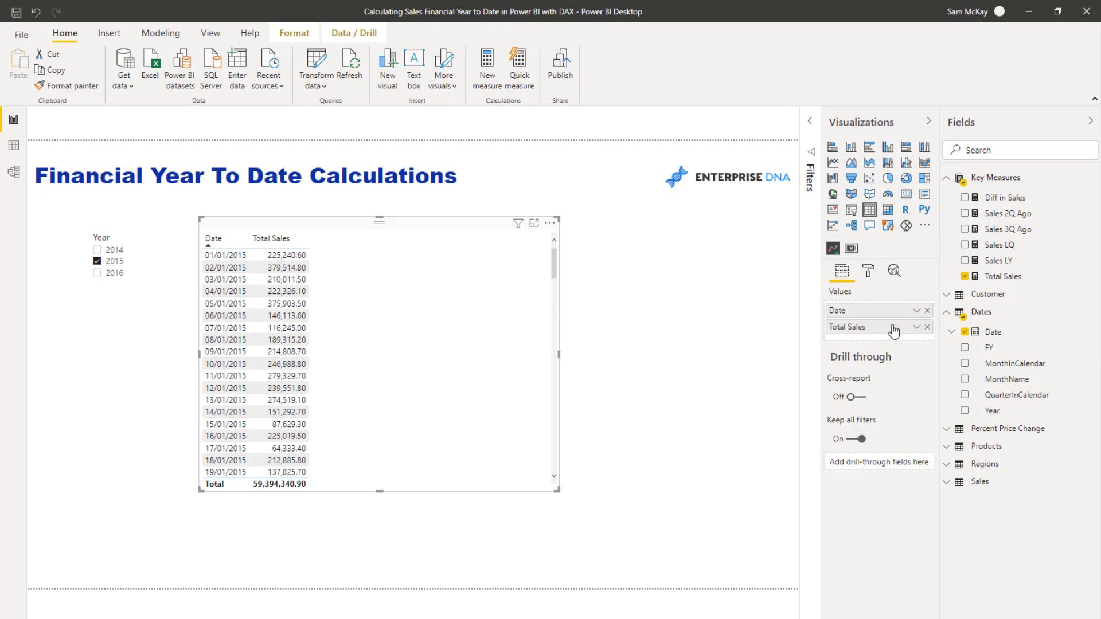
{"action": "left_click_drag", "start_coordinate": [557, 490], "coordinate": [569, 491]}
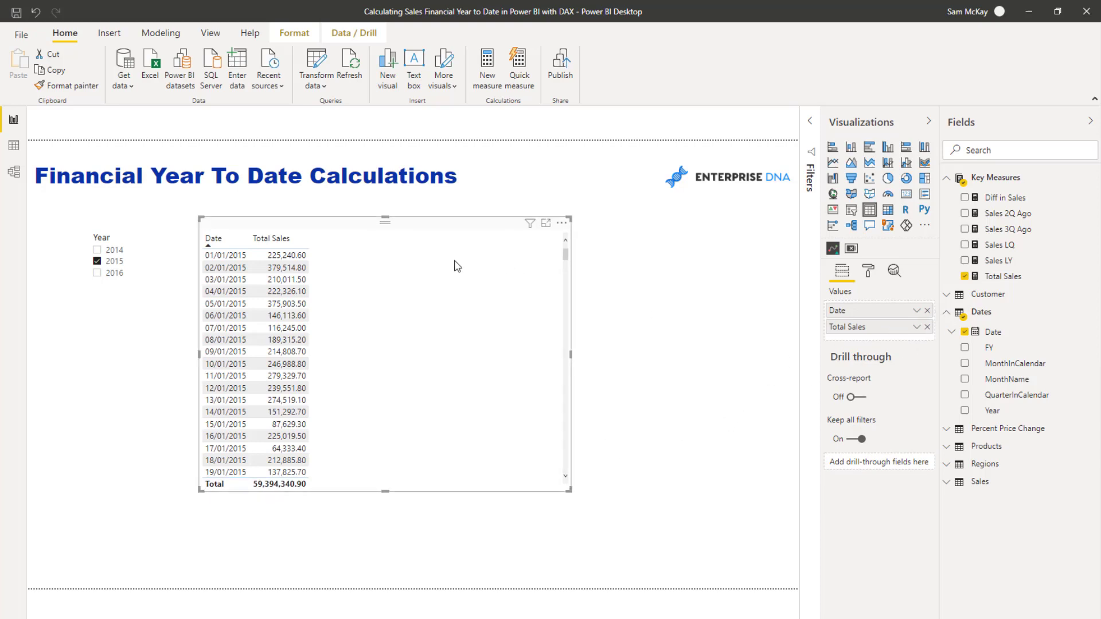
{"action": "mouse_move", "coordinate": [474, 224]}
{"action": "left_mouse_down"}
{"action": "mouse_move", "coordinate": [486, 217]}
{"action": "mouse_move", "coordinate": [476, 224]}
{"action": "left_mouse_up"}
Create a measure in Key Measures named Sales FTYD, starting its formula with CALCULATE( [Total Sales],.
{"action": "left_click", "coordinate": [1029, 262]}
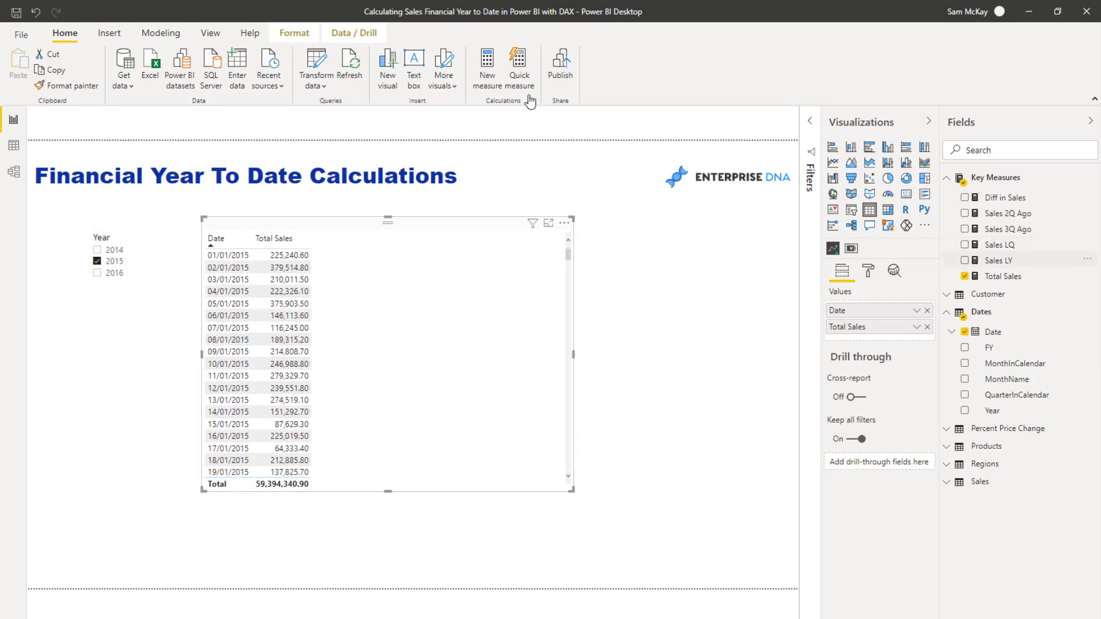
{"action": "left_click", "coordinate": [491, 67]}
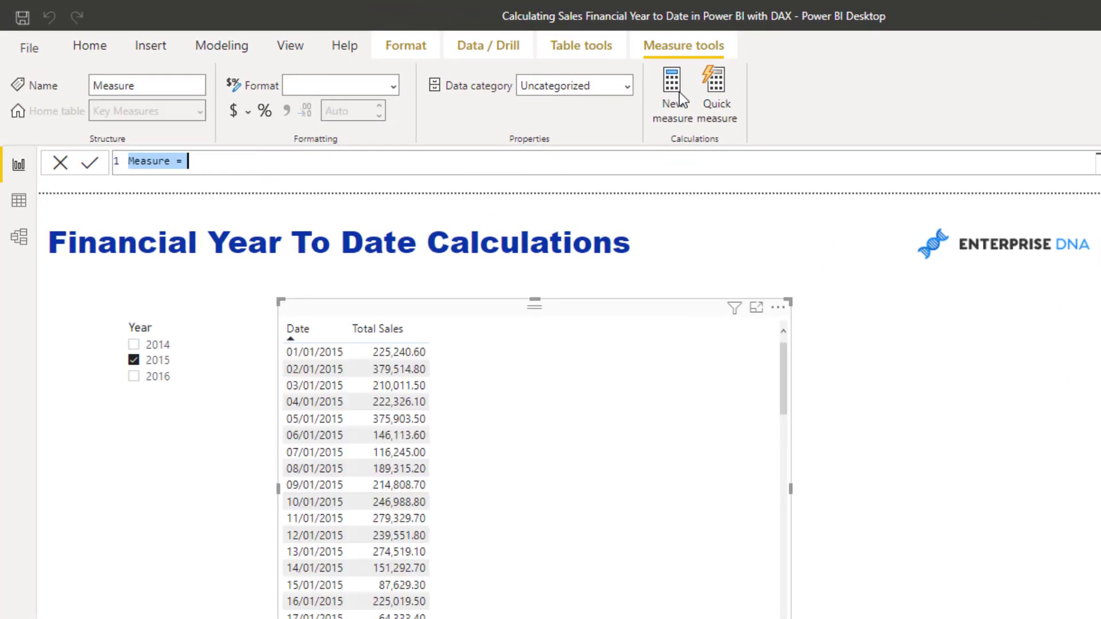
{"action": "type", "text": "Sales FTY"}
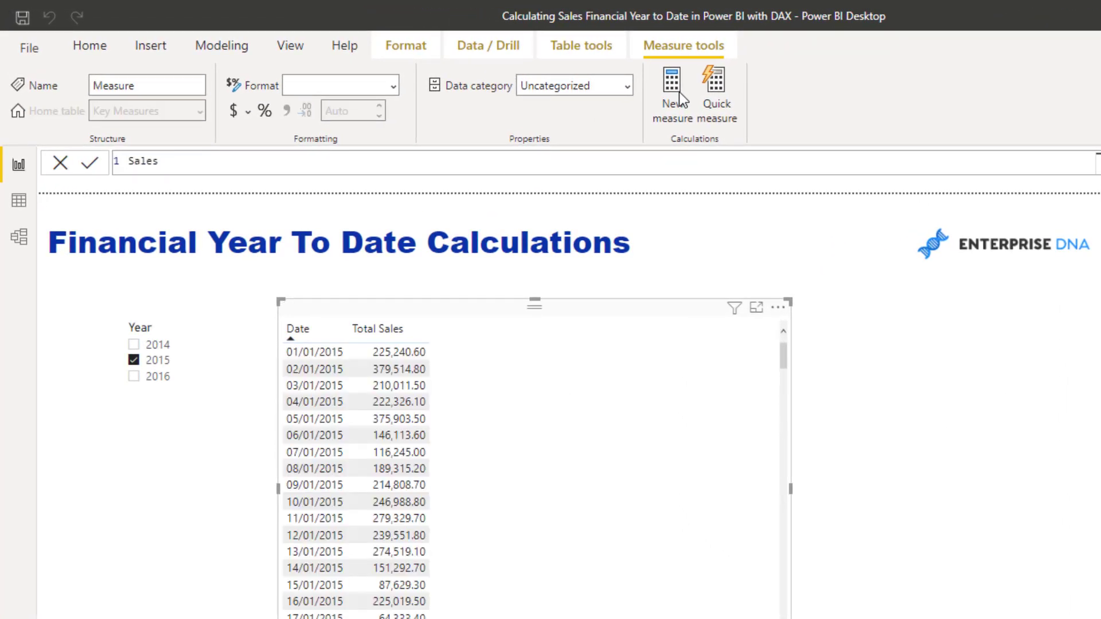
{"action": "type", "text": "D = ("}
{"action": "key", "text": "Tab"}
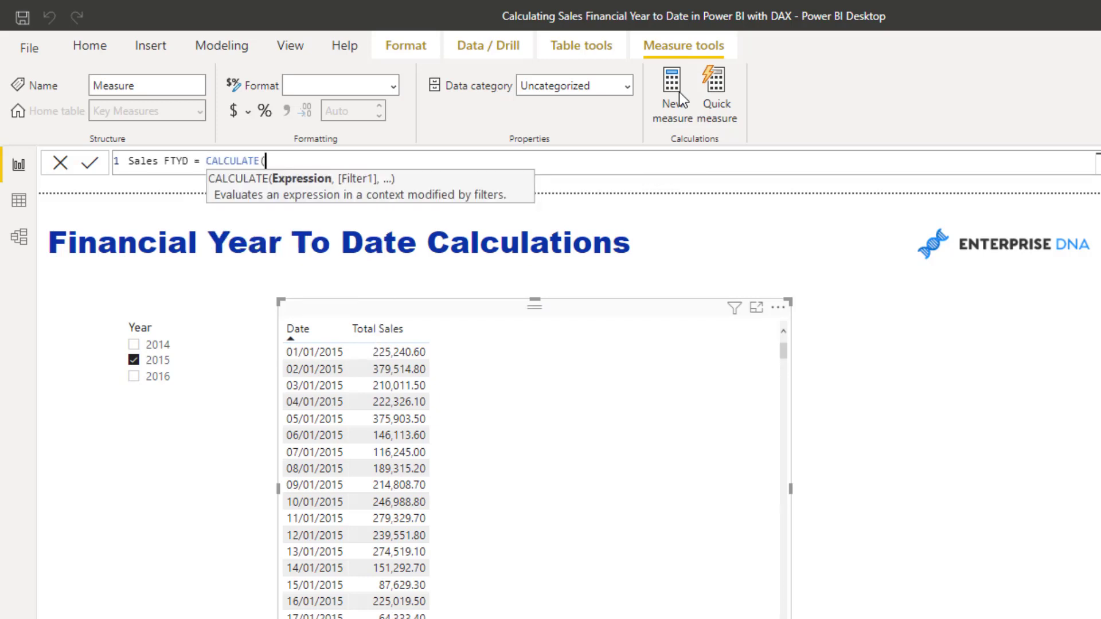
{"action": "type", "text": "to"}
{"action": "key", "text": "Down"}
{"action": "key", "text": "Down"}
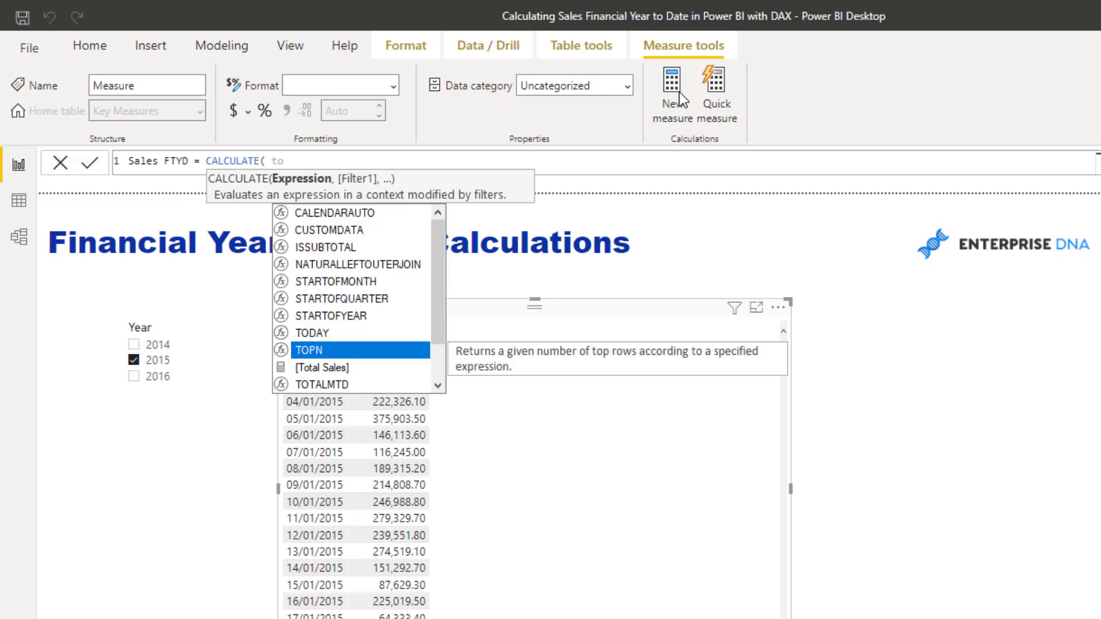
{"action": "key", "text": "Tab"}
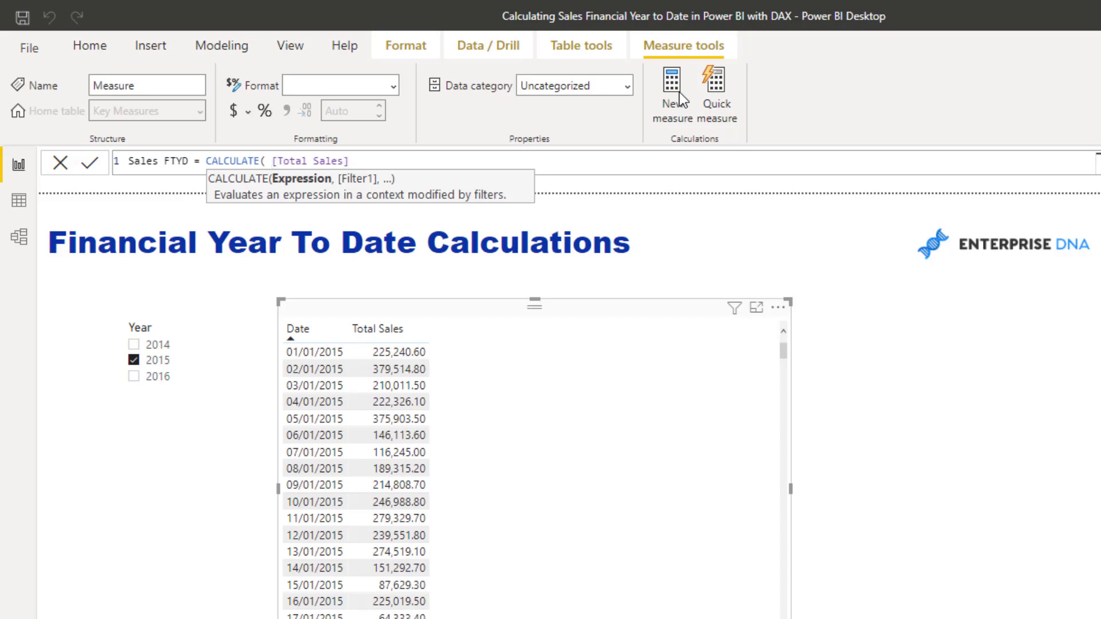
{"action": "type", "text": ","}
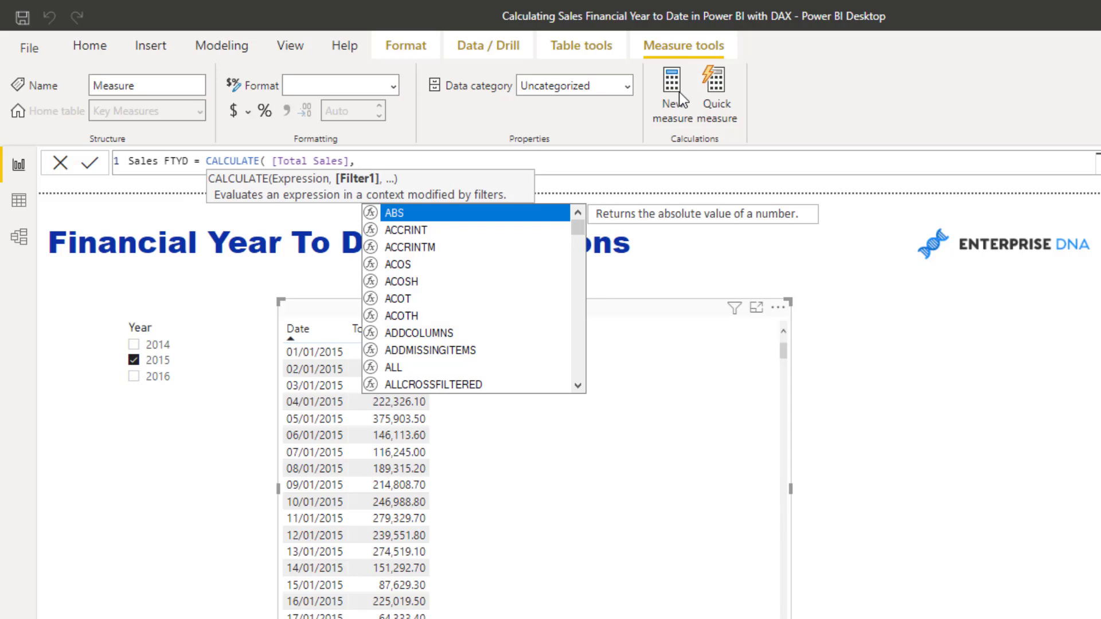
Add DATESYTD over Dates[Date] as the filter argument of the Sales FTYD formula.
{"action": "type", "text": "DA"}
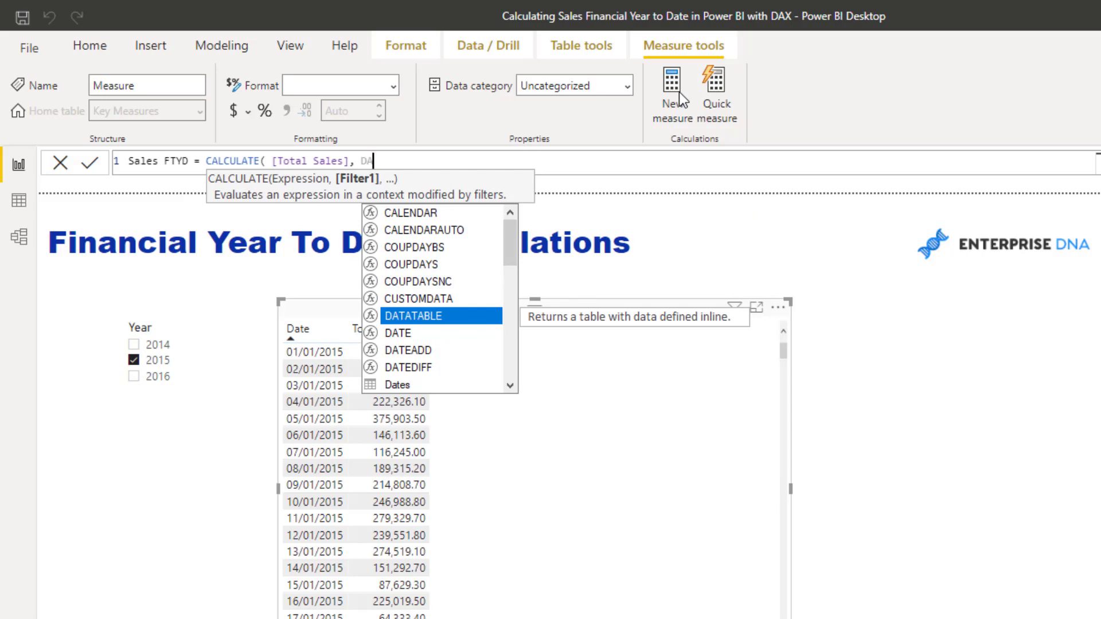
{"action": "type", "text": "TE"}
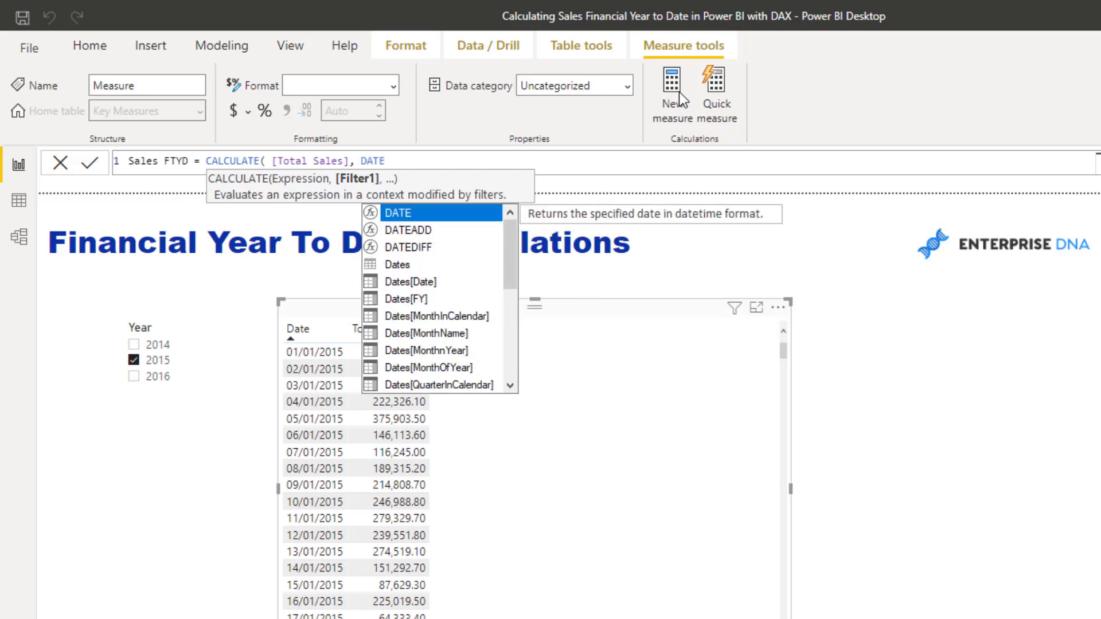
{"action": "type", "text": "SYT"}
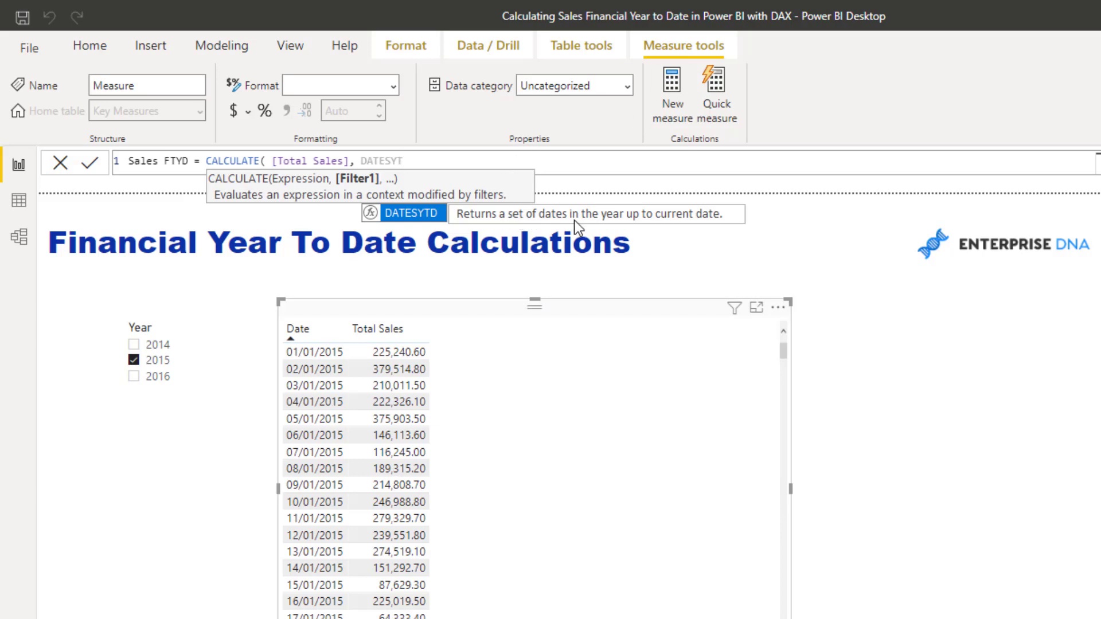
{"action": "key", "text": "Tab"}
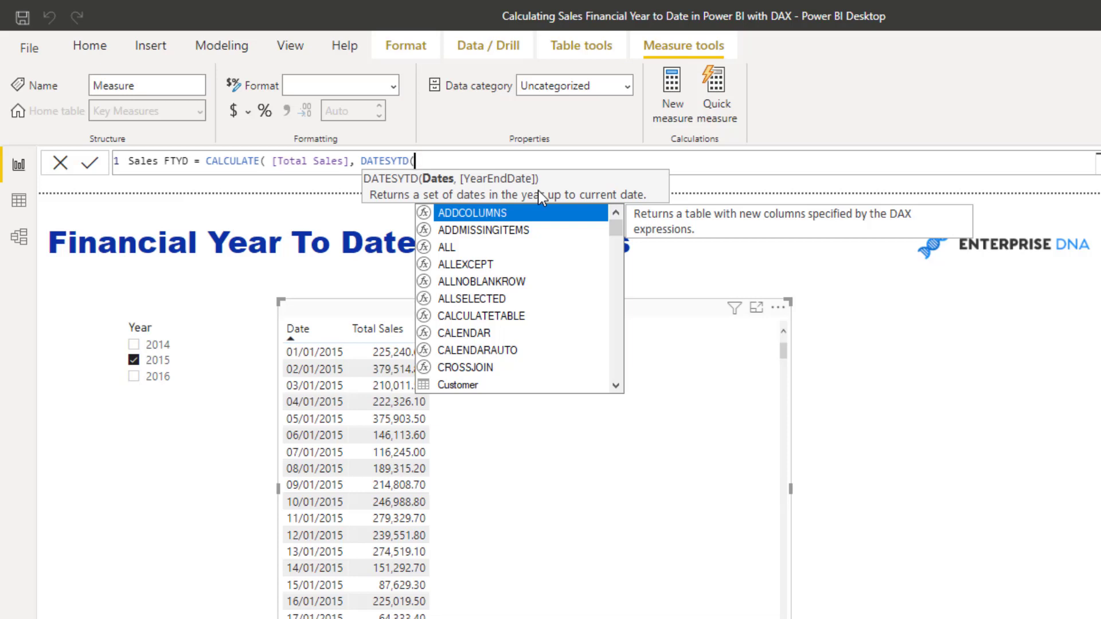
{"action": "type", "text": "Date"}
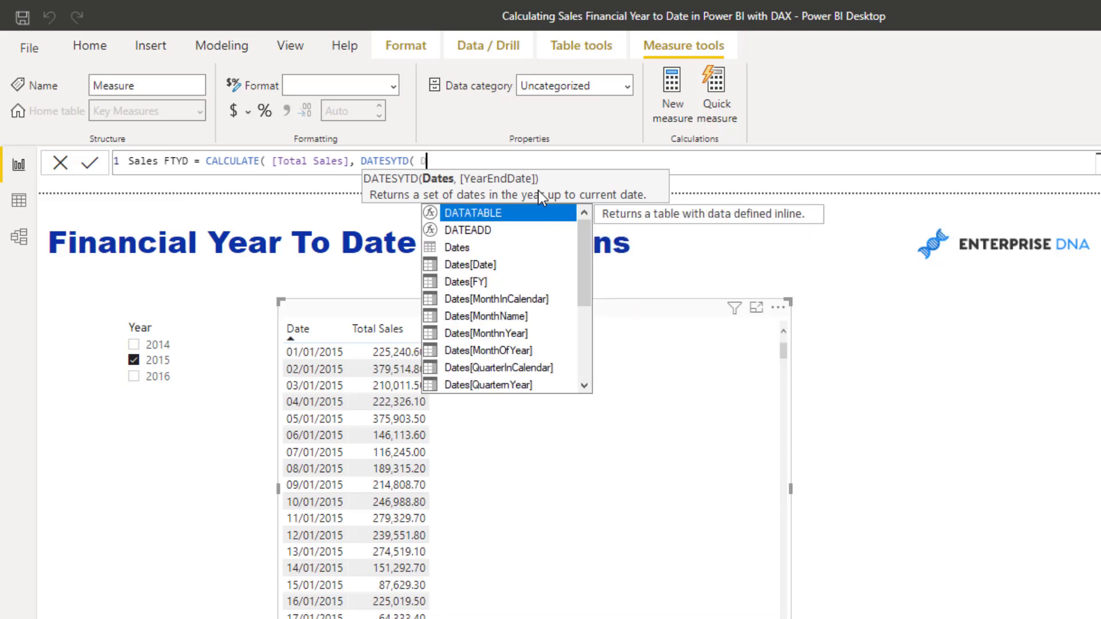
{"action": "key", "text": "Down"}
{"action": "key", "text": "Tab"}
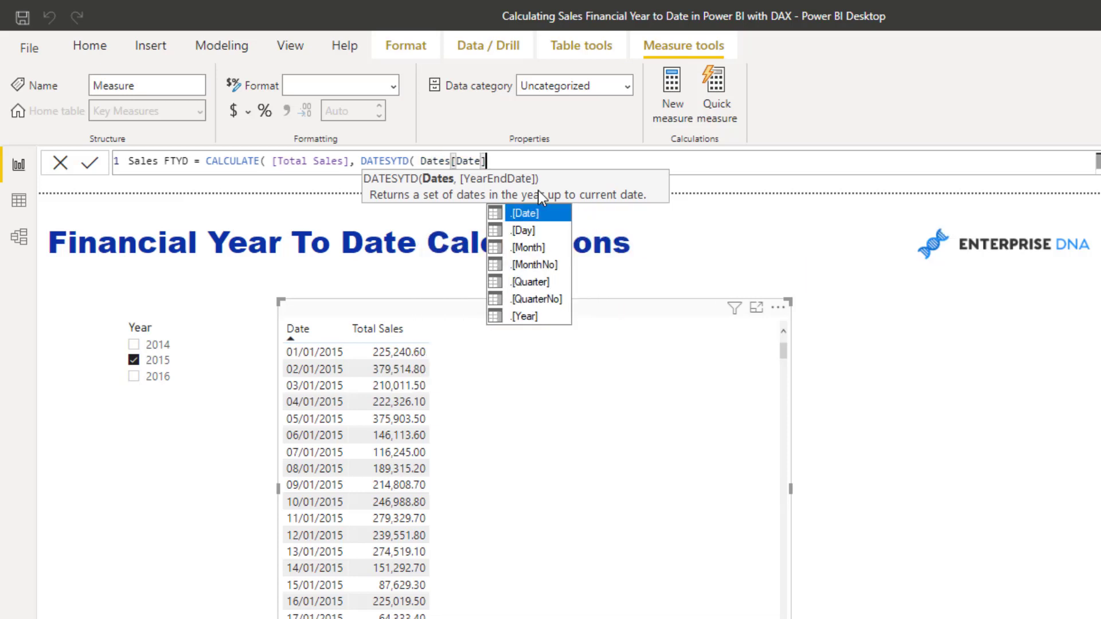
{"action": "type", "text": ","}
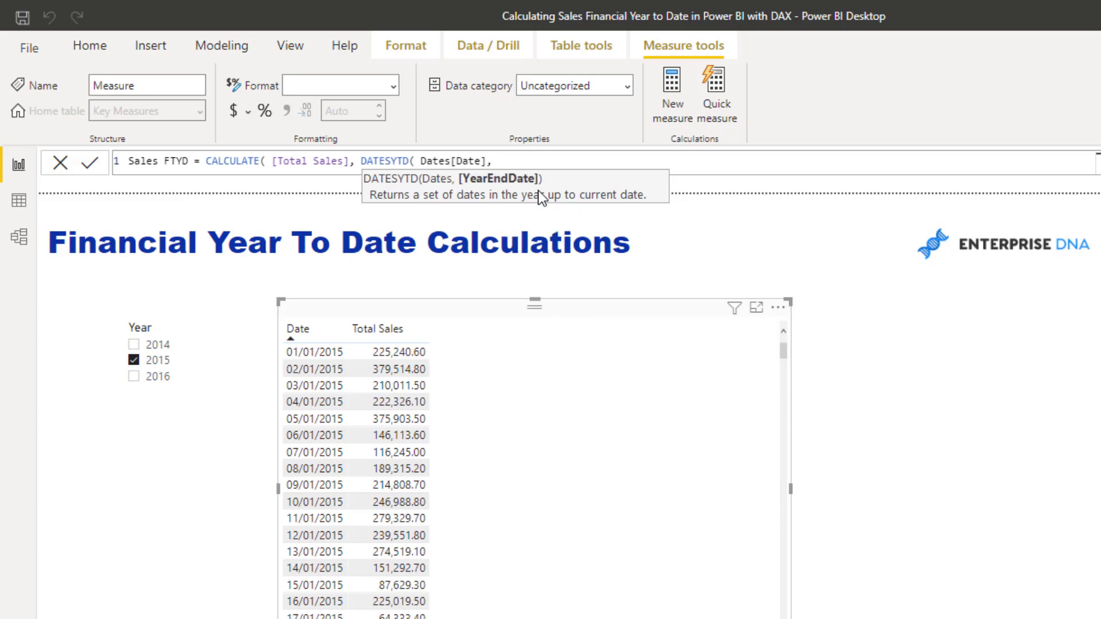
Set the DATESYTD year-end argument to "31/3", close both functions, and commit the Sales FTYD measure.
{"action": "type", "text": " \""}
{"action": "type", "text": "30/"}
{"action": "type", "text": "6"}
{"action": "type", "text": "\""}
{"action": "key", "text": "shift+Left"}
{"action": "key", "text": "shift+Left"}
{"action": "key", "text": "shift+Left"}
{"action": "key", "text": "shift+Left"}
{"action": "type", "text": "31/3\" )"}
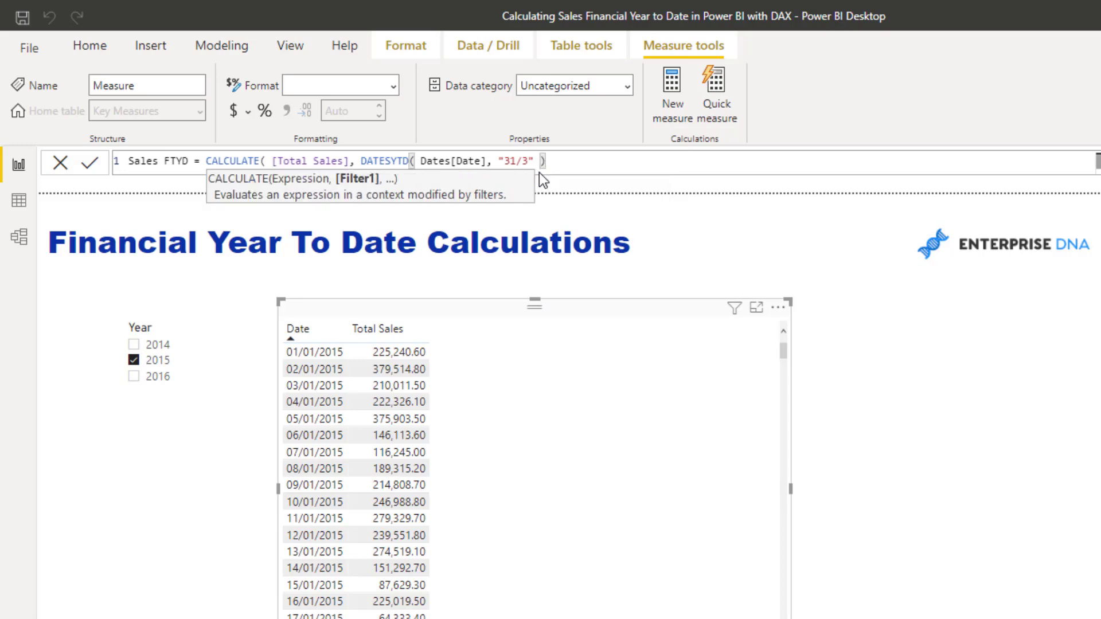
{"action": "type", "text": ")"}
{"action": "key", "text": "Return"}
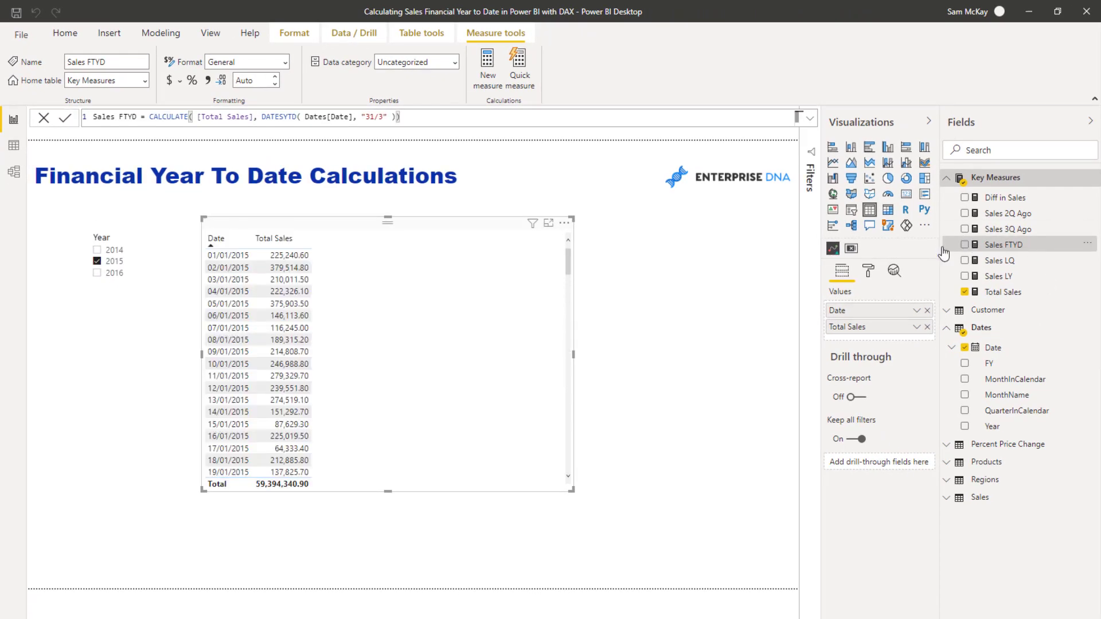
Add the Sales FTYD measure to the sales table and review its values around 31/03/2015.
{"action": "left_click_drag", "start_coordinate": [1000, 246], "coordinate": [444, 338]}
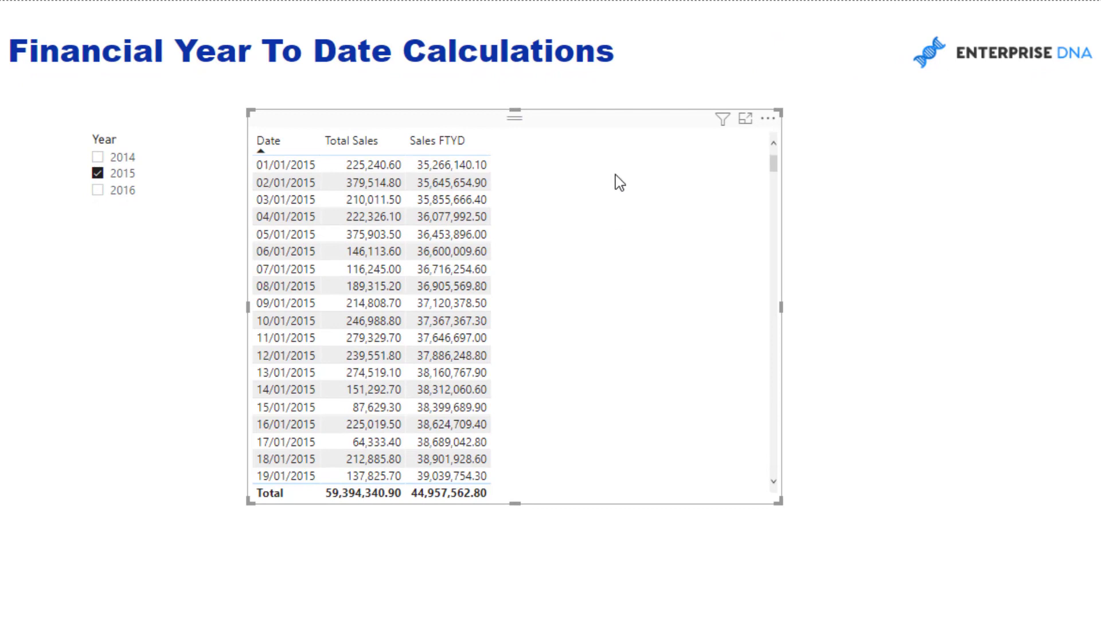
{"action": "scroll", "coordinate": [614, 175], "scroll_direction": "down", "scroll_amount": 20}
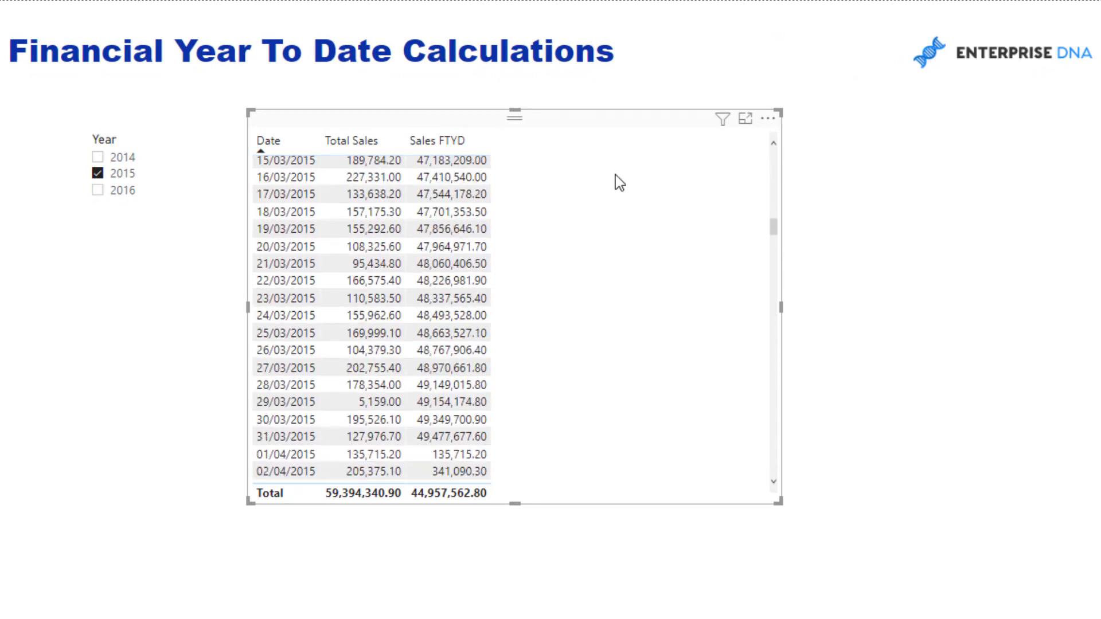
{"action": "scroll", "coordinate": [614, 174], "scroll_direction": "up", "scroll_amount": 15}
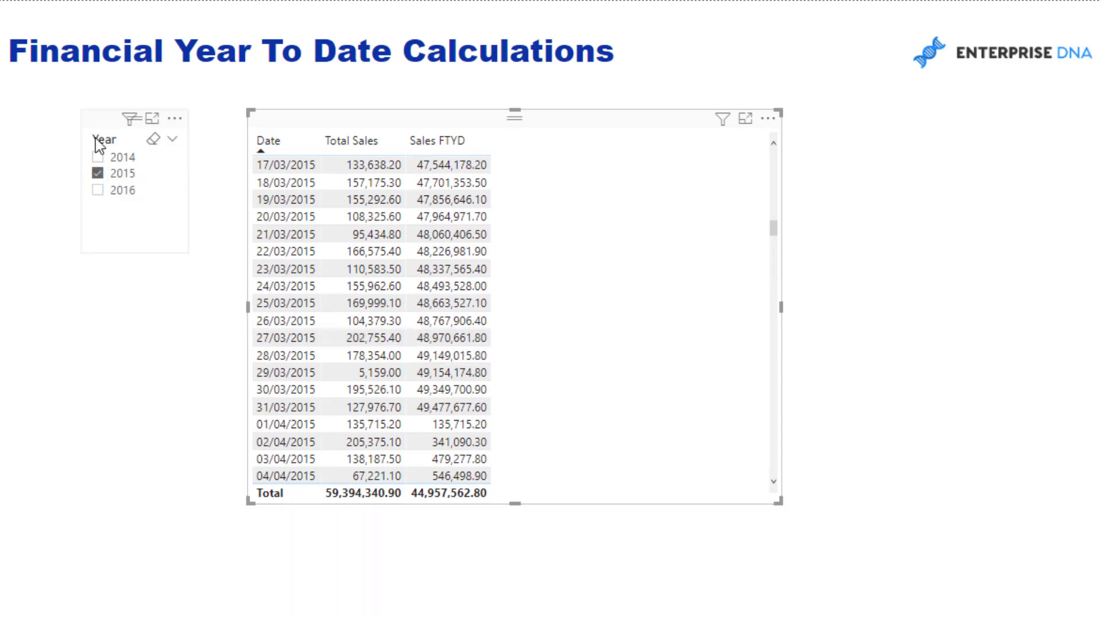
Move the Year slicer slightly closer to the table and review Sales FTYD from April into May 2015.
{"action": "left_click_drag", "start_coordinate": [116, 115], "coordinate": [126, 118]}
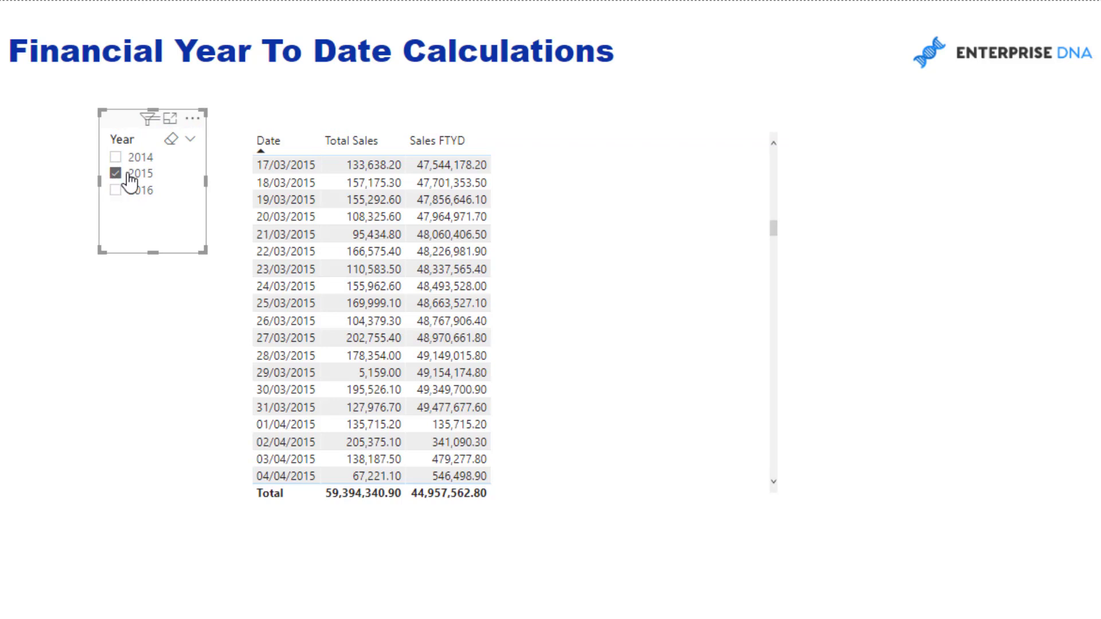
{"action": "scroll", "coordinate": [401, 303], "scroll_direction": "down", "scroll_amount": 3}
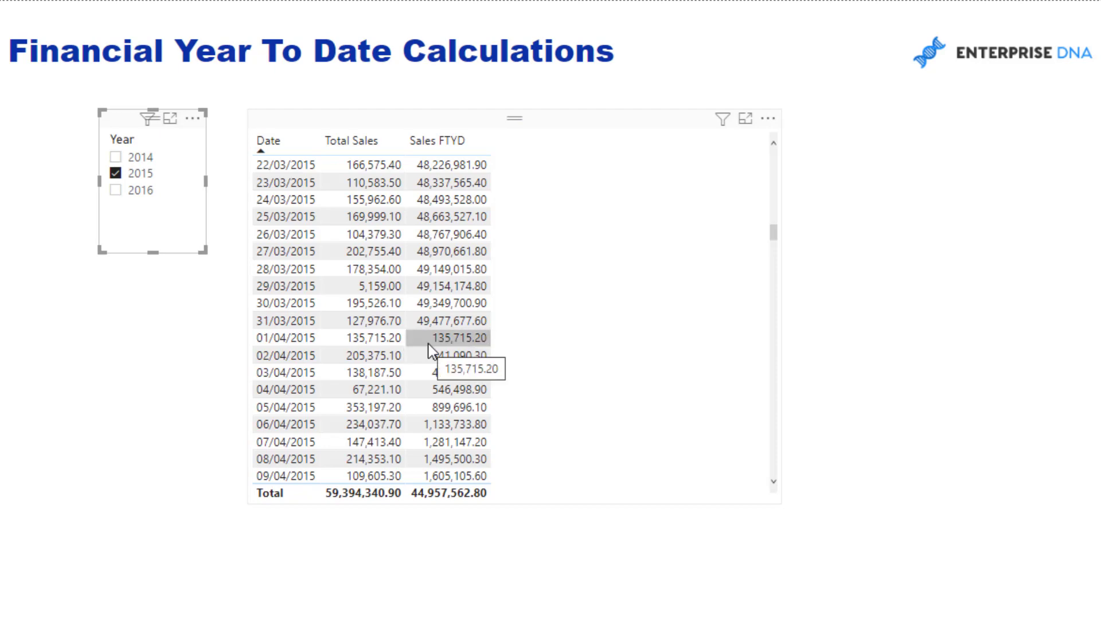
{"action": "scroll", "coordinate": [431, 350], "scroll_direction": "down", "scroll_amount": 12}
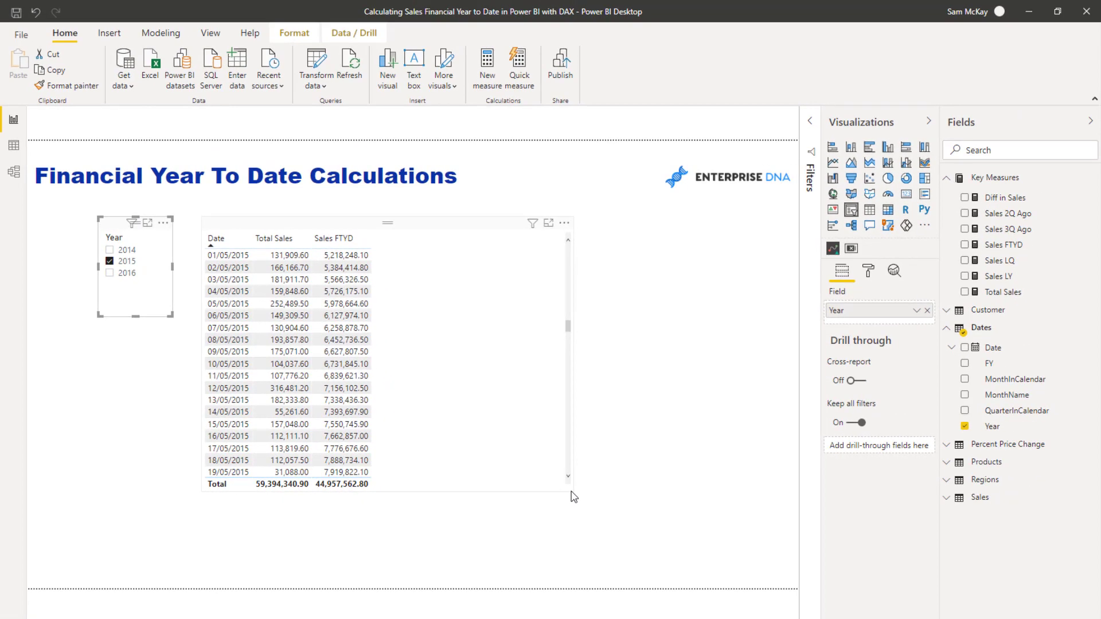
Shrink the sales table in width and height to free space beside it on the page.
{"action": "left_click", "coordinate": [772, 503]}
{"action": "left_click_drag", "start_coordinate": [773, 503], "coordinate": [641, 422]}
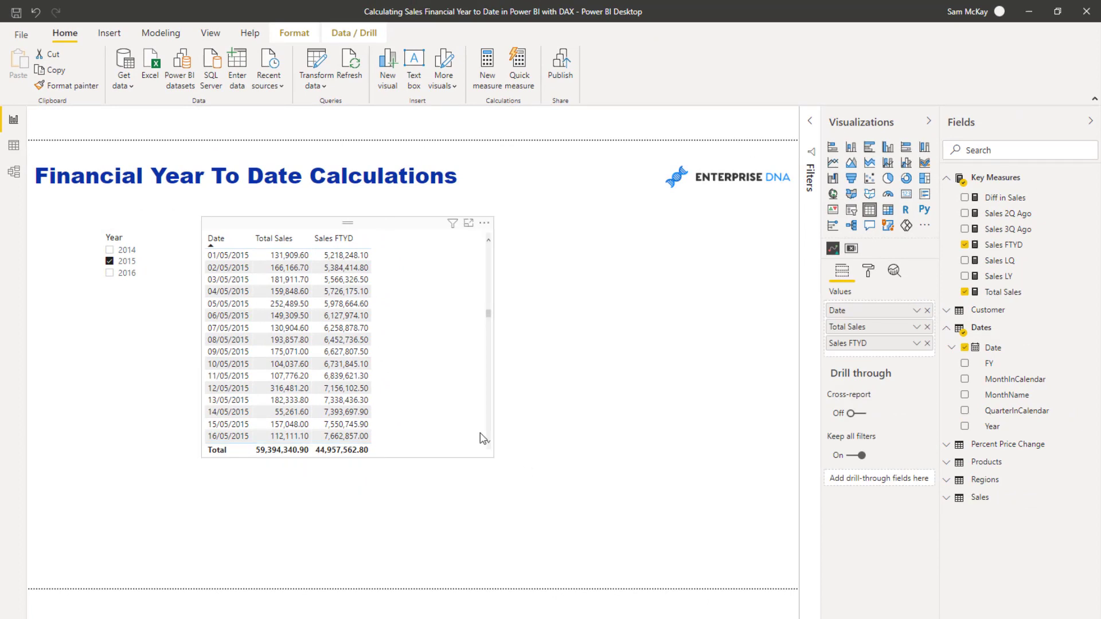
{"action": "left_click_drag", "start_coordinate": [483, 438], "coordinate": [482, 433]}
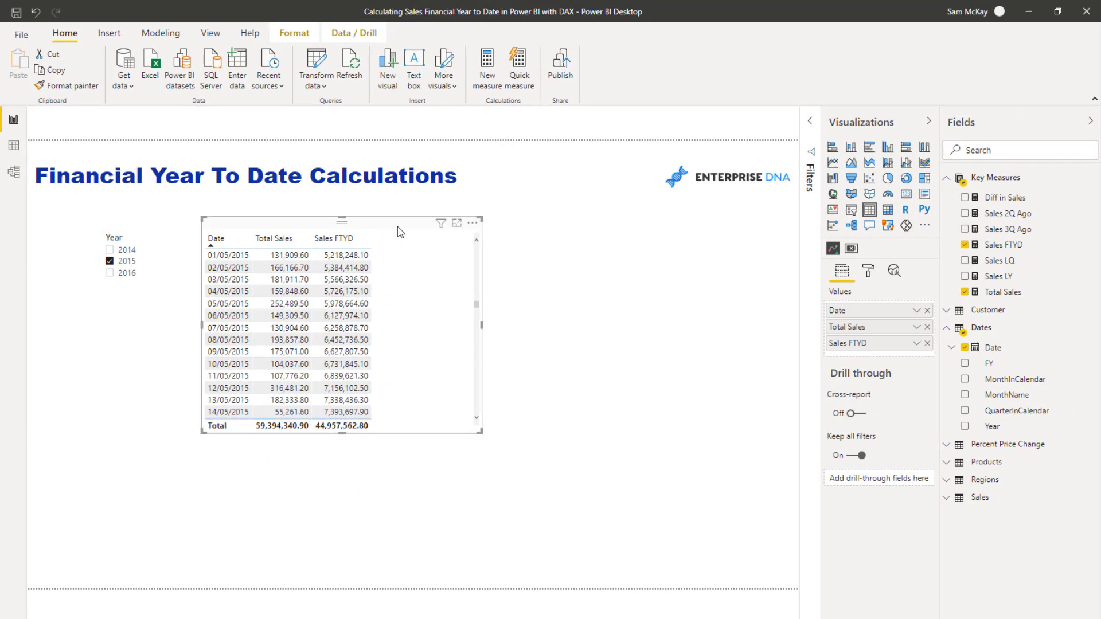
Duplicate the sales table beside the original and turn the copy into an area chart of Sales FTYD by Date, without Total Sales.
{"action": "key", "text": "ctrl+c"}
{"action": "key", "text": "ctrl+v"}
{"action": "left_click_drag", "start_coordinate": [399, 231], "coordinate": [686, 229]}
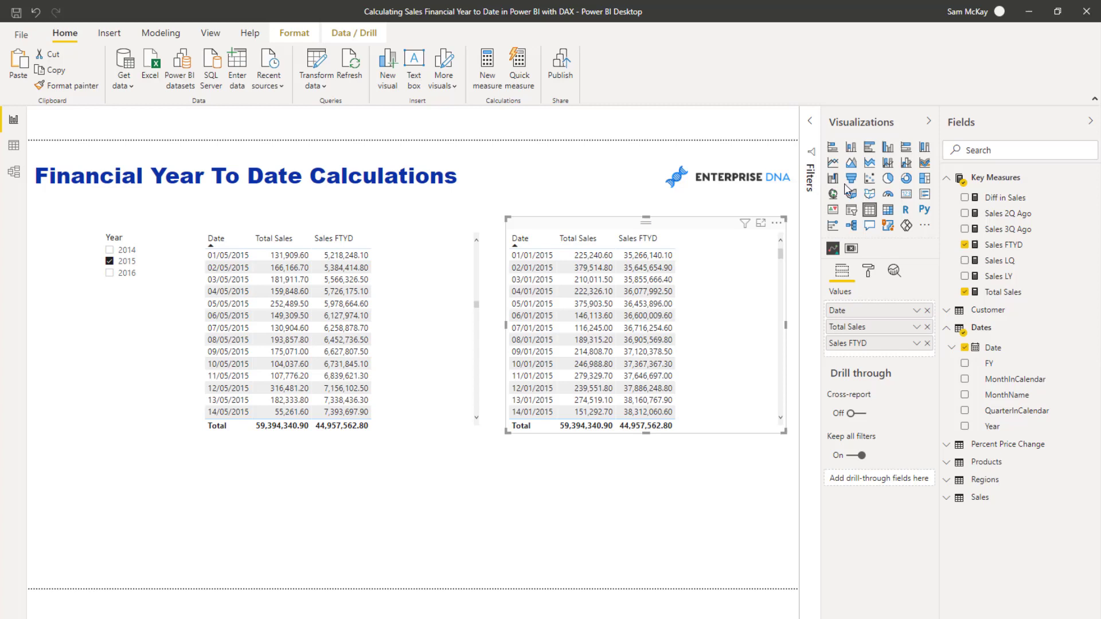
{"action": "left_click", "coordinate": [927, 327]}
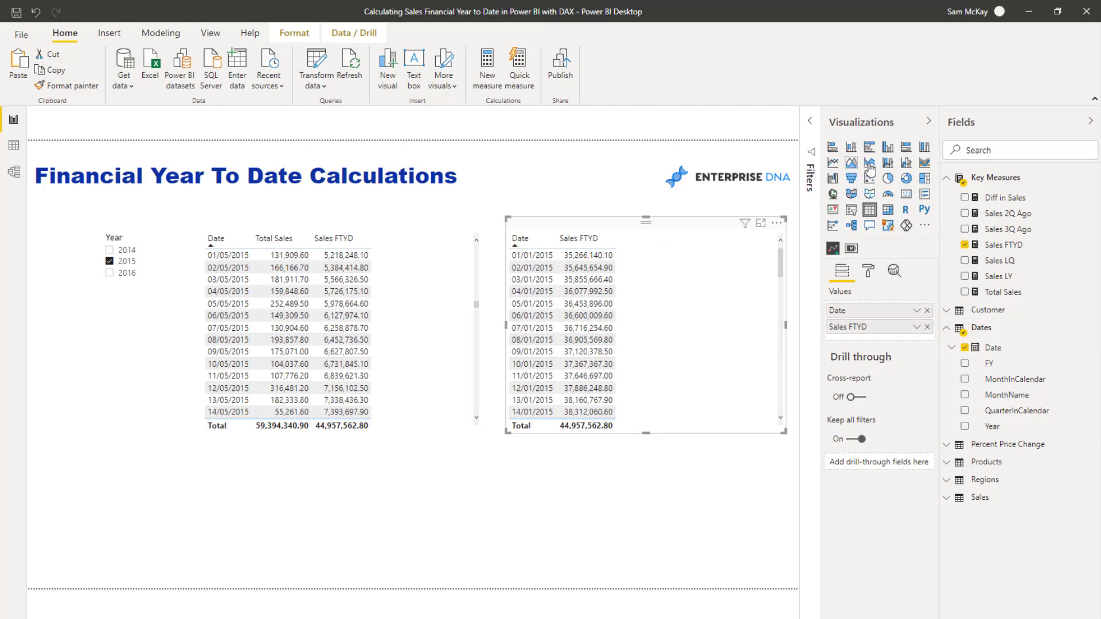
{"action": "left_click", "coordinate": [850, 164]}
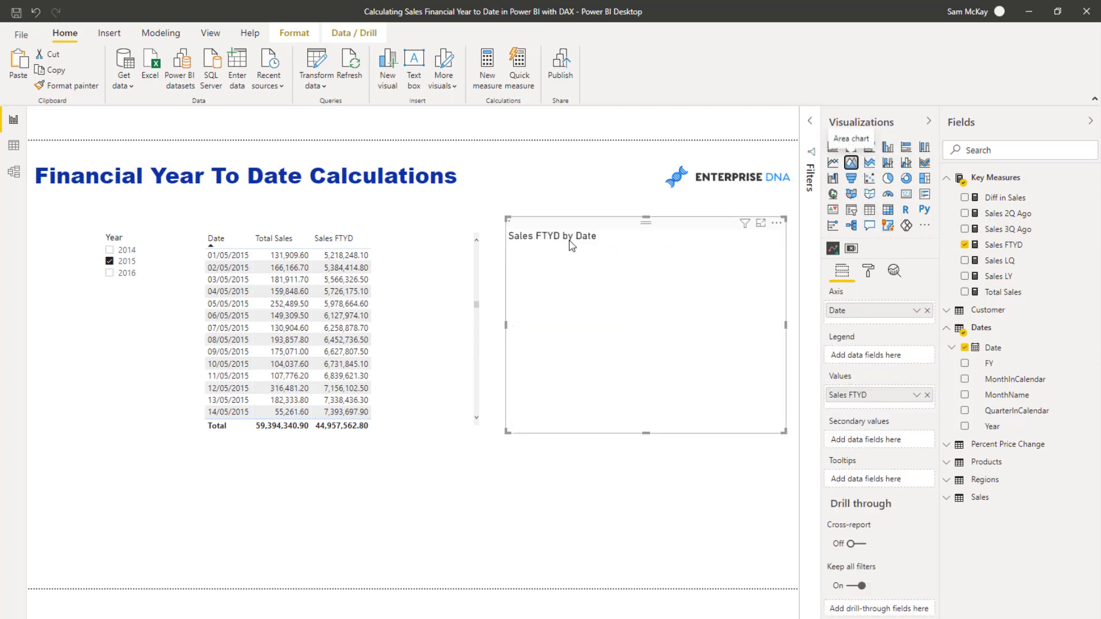
Adjust the page layout: make the area chart slightly wider and shorter, and shift the Year slicer and sales table slightly up and left.
{"action": "left_click_drag", "start_coordinate": [512, 423], "coordinate": [496, 414]}
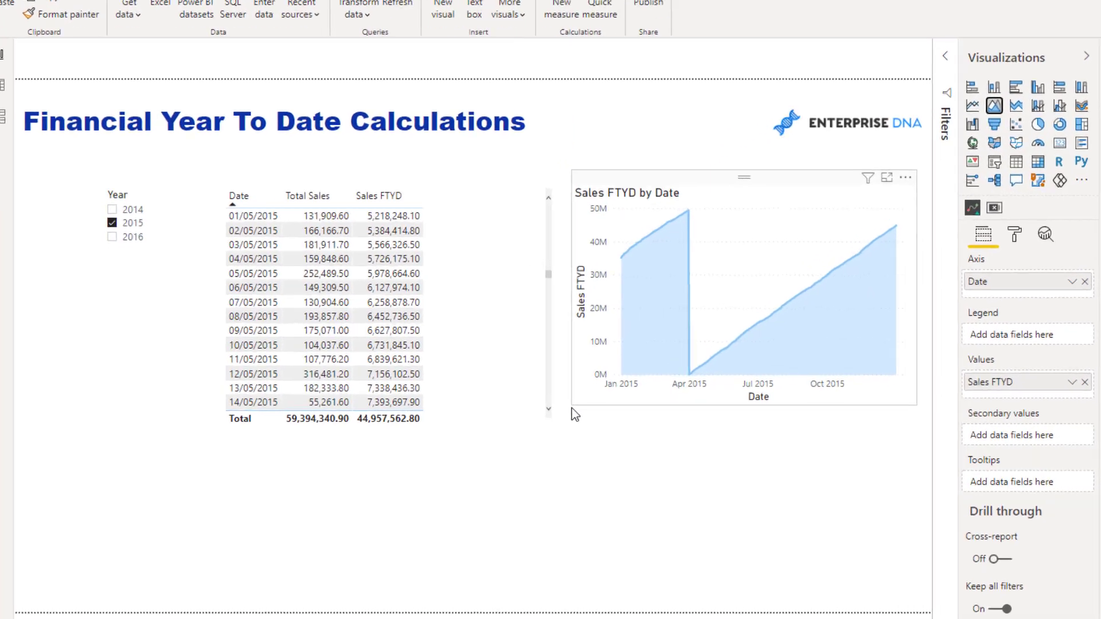
{"action": "mouse_move", "coordinate": [595, 253]}
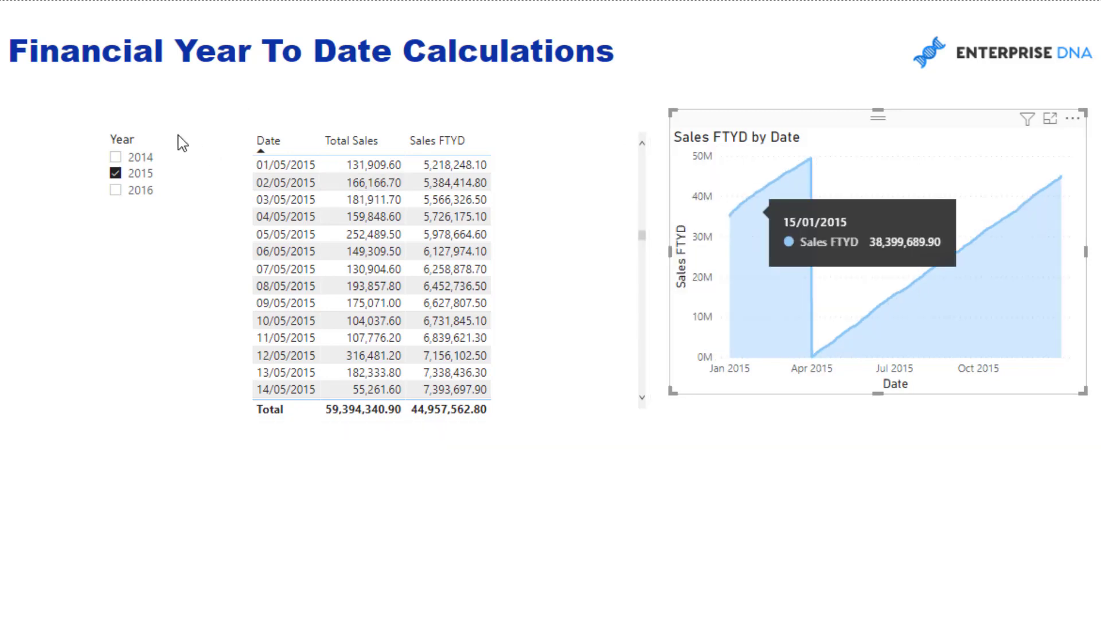
{"action": "mouse_move", "coordinate": [114, 125]}
{"action": "left_mouse_down"}
{"action": "mouse_move", "coordinate": [123, 119]}
{"action": "mouse_move", "coordinate": [104, 118]}
{"action": "left_mouse_up"}
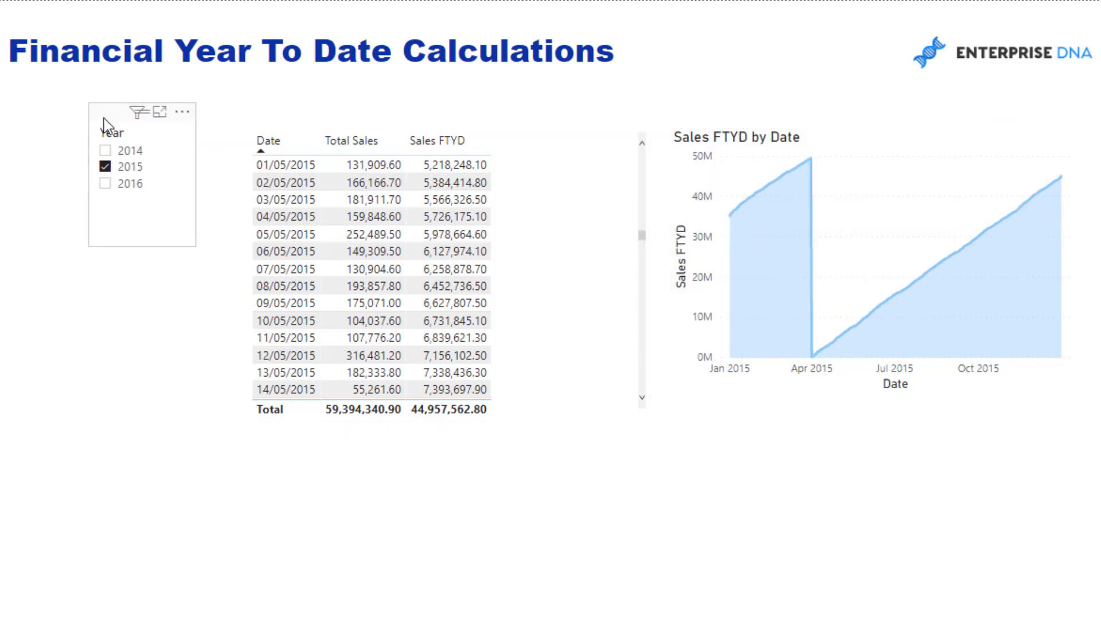
{"action": "left_click_drag", "start_coordinate": [315, 119], "coordinate": [291, 113]}
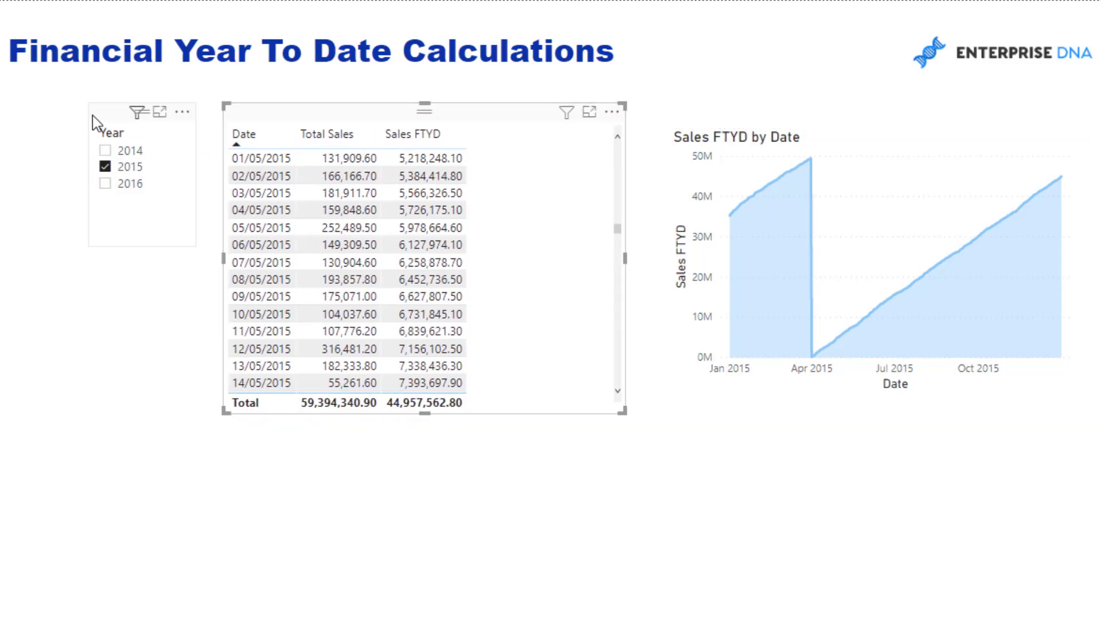
{"action": "left_click", "coordinate": [106, 119]}
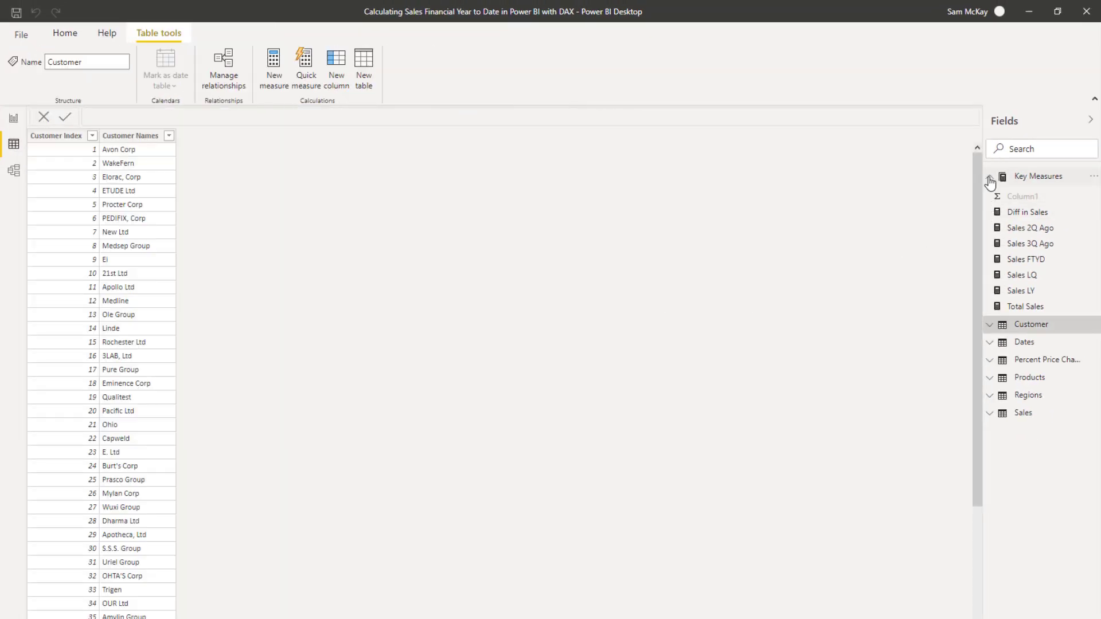
Display the Dates table's data and examine its FY column.
{"action": "left_click", "coordinate": [999, 179]}
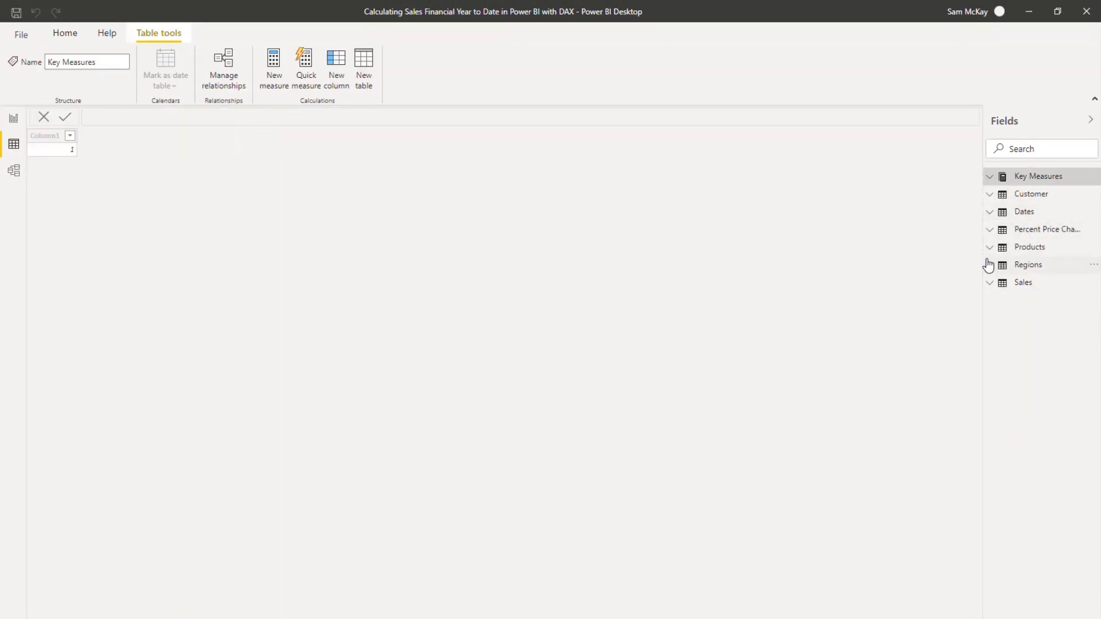
{"action": "left_click", "coordinate": [992, 215]}
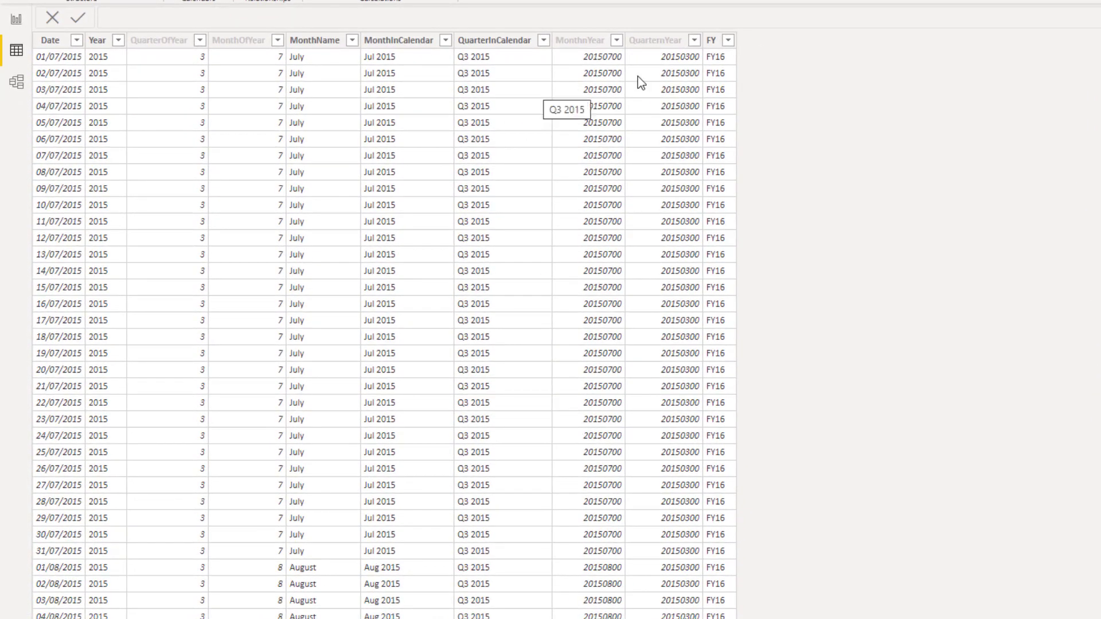
{"action": "left_click", "coordinate": [719, 43]}
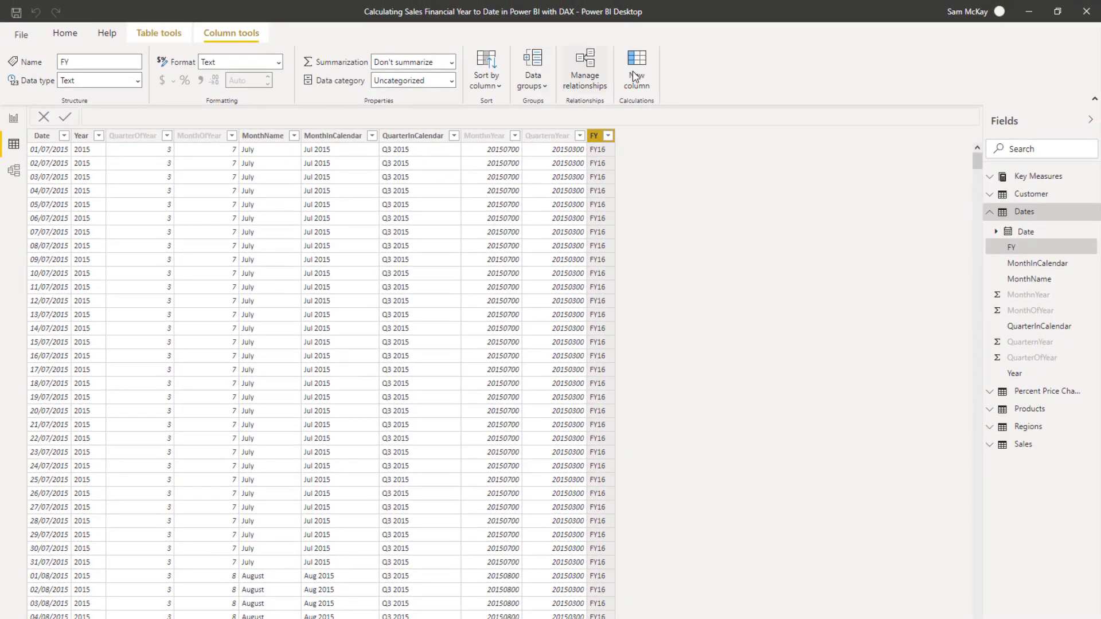
Examine the fiscal-year start month argument in the Dates query code with Power Query's Advanced Editor, then close the editor.
{"action": "left_click", "coordinate": [54, 34]}
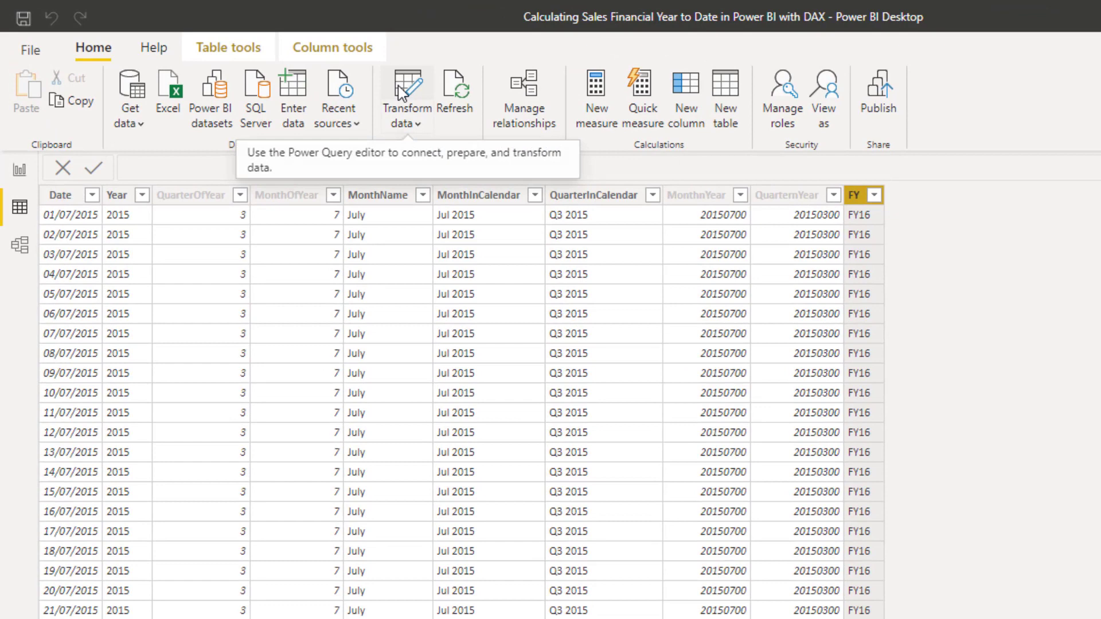
{"action": "left_click", "coordinate": [402, 94]}
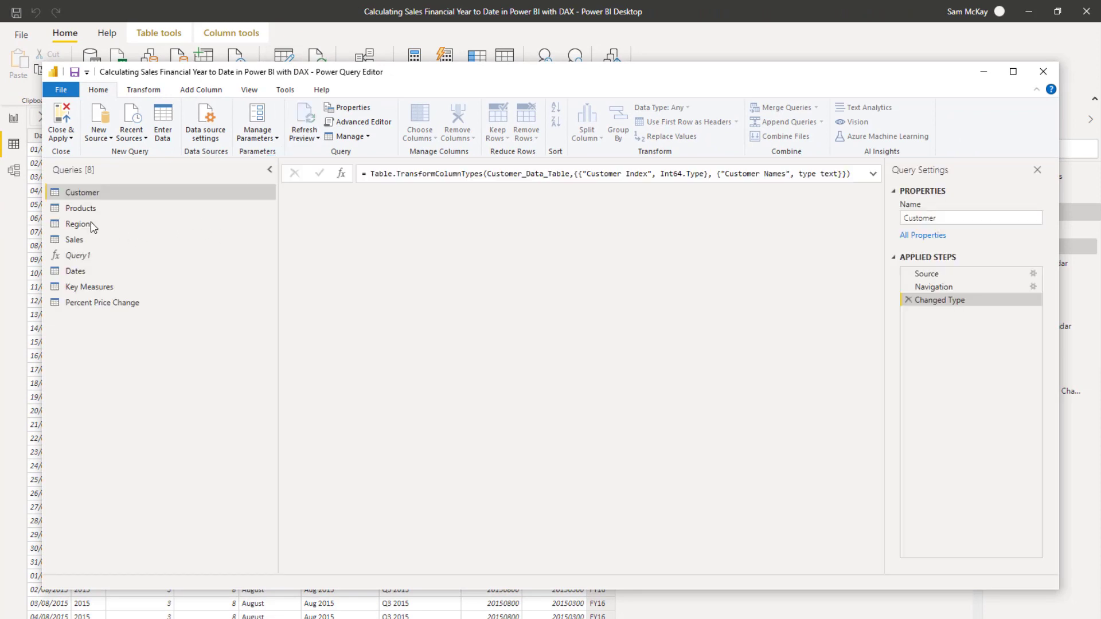
{"action": "left_click", "coordinate": [75, 271]}
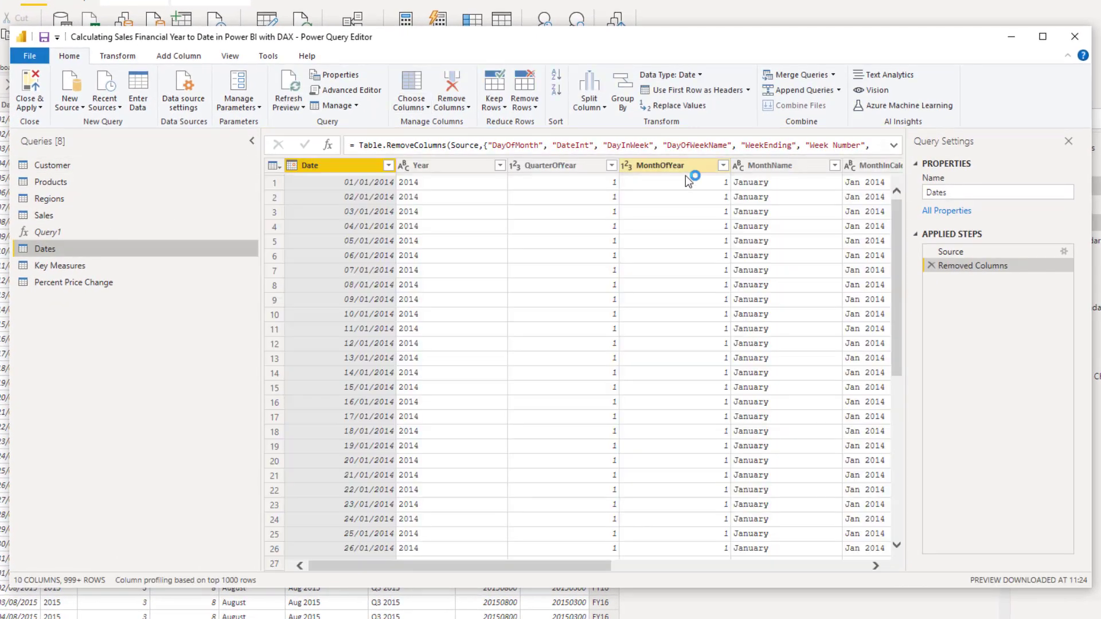
{"action": "left_click", "coordinate": [361, 90]}
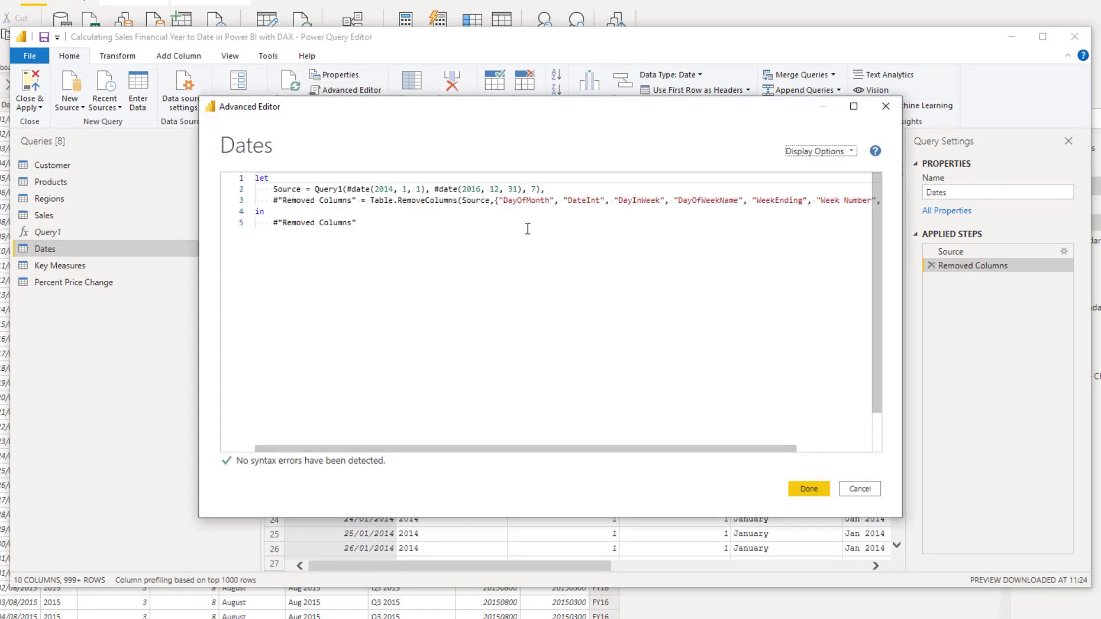
{"action": "left_click", "coordinate": [537, 189]}
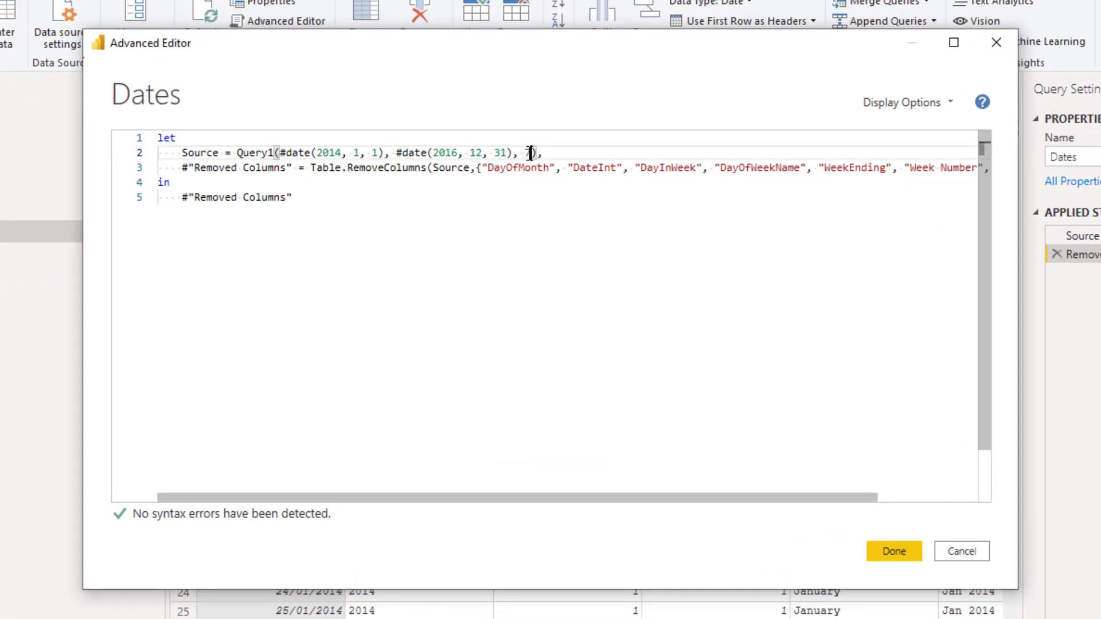
{"action": "double_click", "coordinate": [527, 152]}
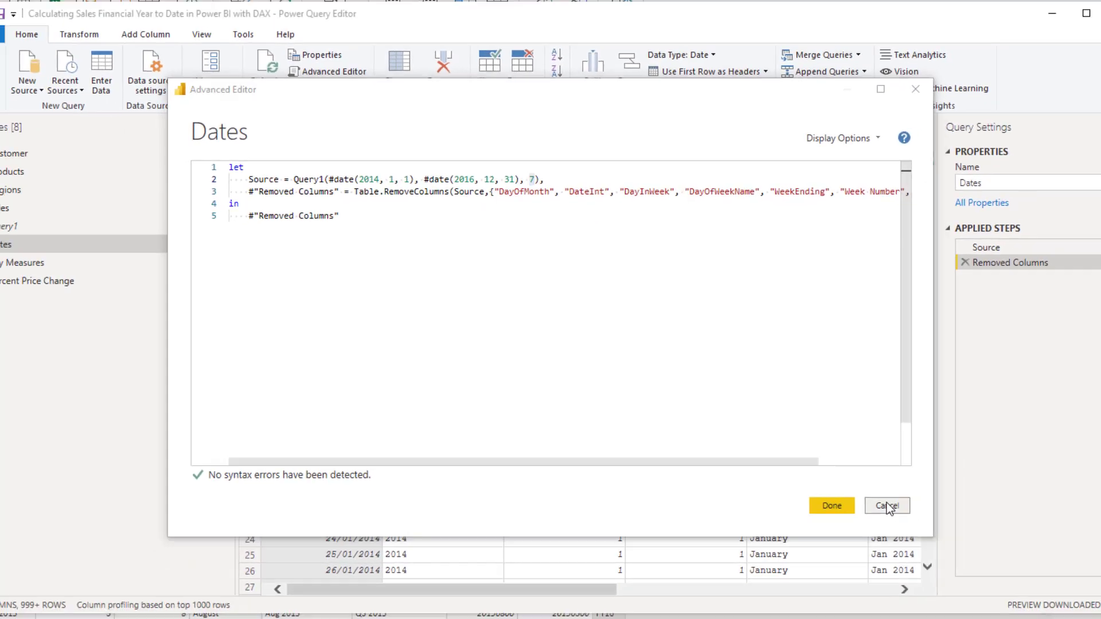
{"action": "left_click", "coordinate": [961, 551]}
{"action": "left_click", "coordinate": [30, 85]}
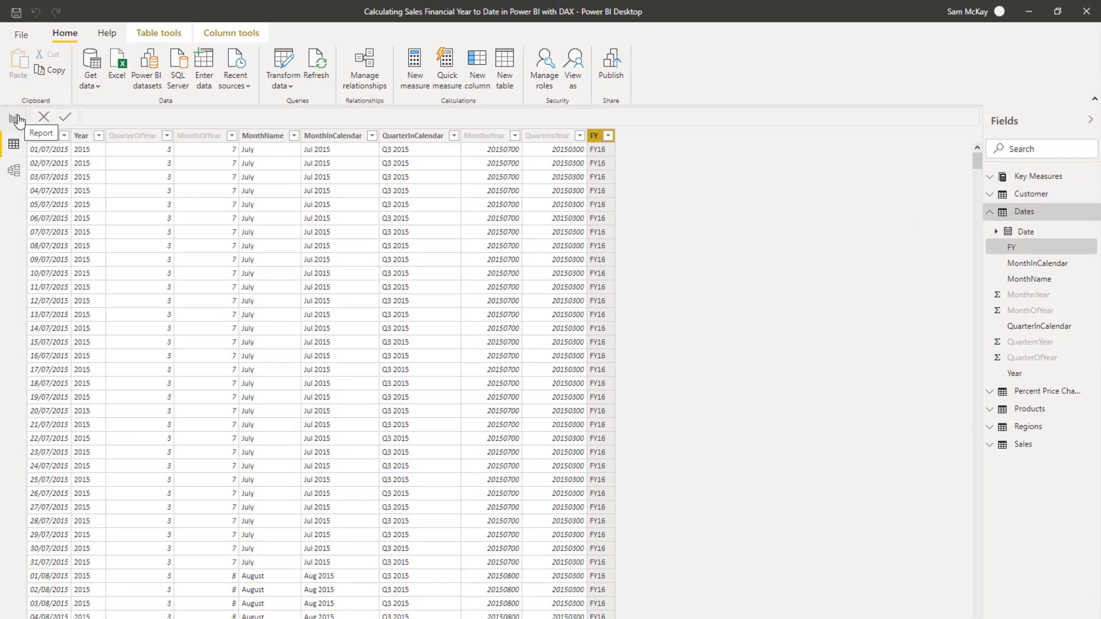
Back in the report, change the year-end date argument of the Sales FTYD measure to "30/6".
{"action": "left_click", "coordinate": [14, 124]}
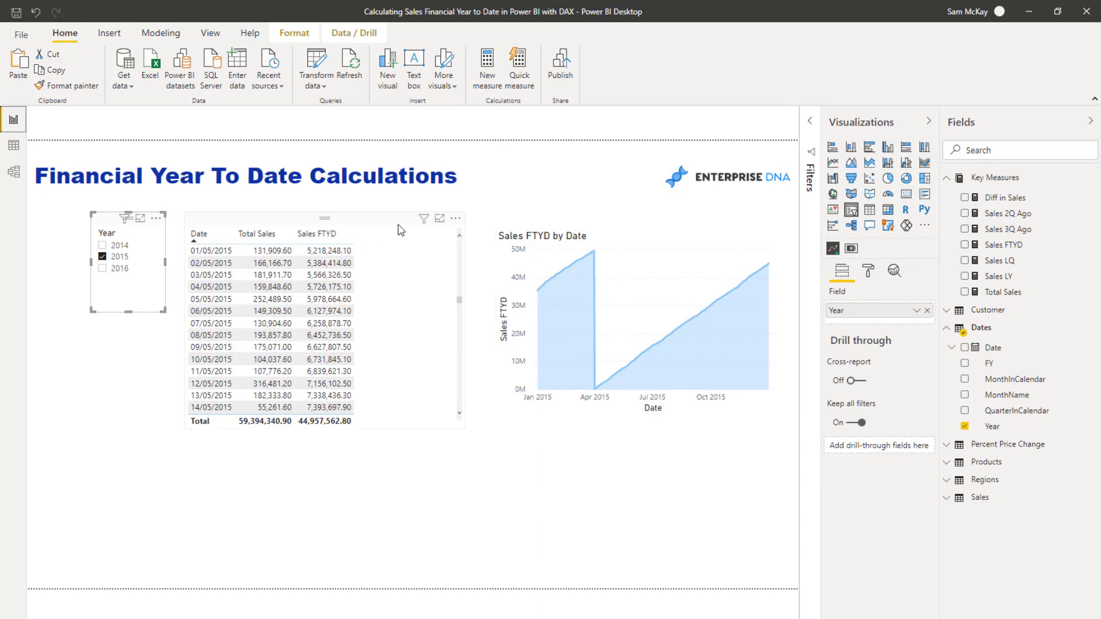
{"action": "left_click", "coordinate": [400, 230]}
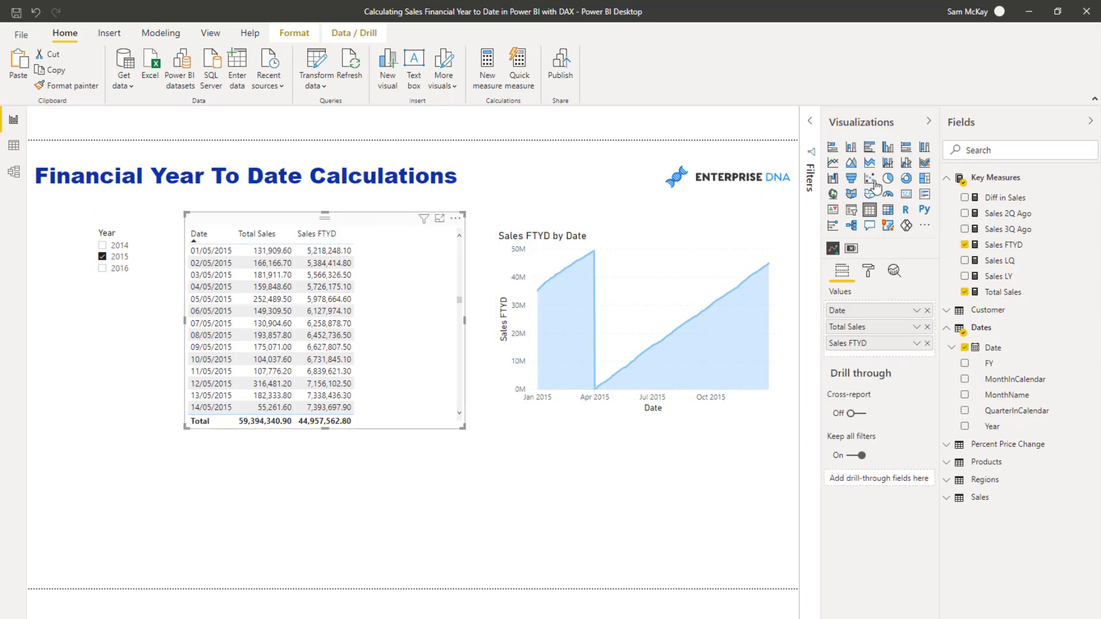
{"action": "left_click", "coordinate": [1003, 244]}
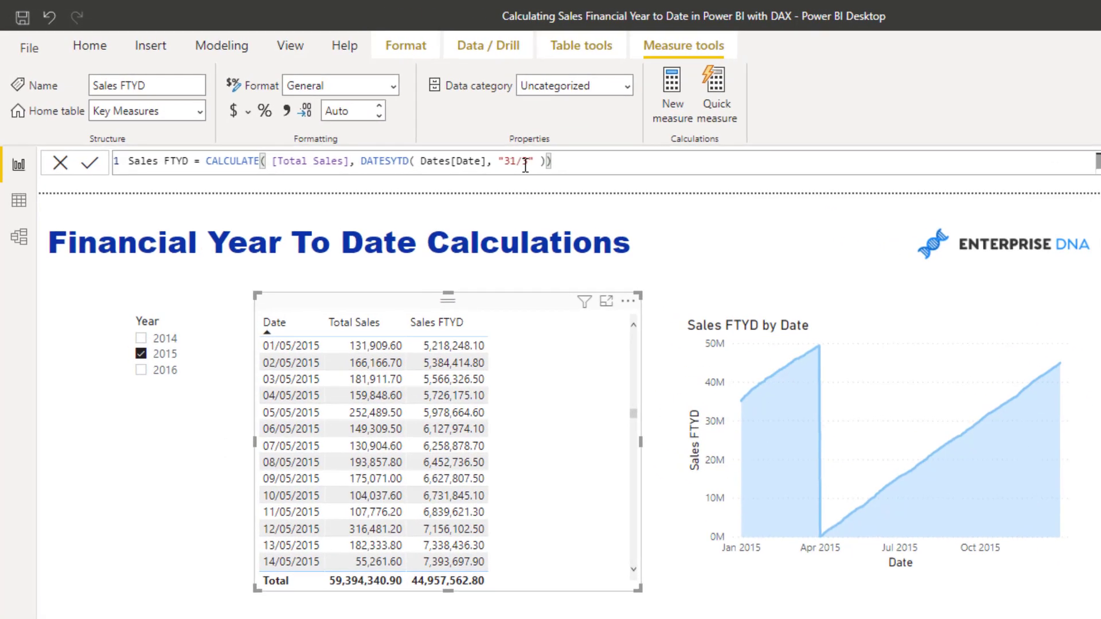
{"action": "key", "text": "BackSpace"}
{"action": "key", "text": "BackSpace"}
{"action": "key", "text": "BackSpace"}
{"action": "type", "text": "0//6"}
{"action": "key", "text": "Return"}
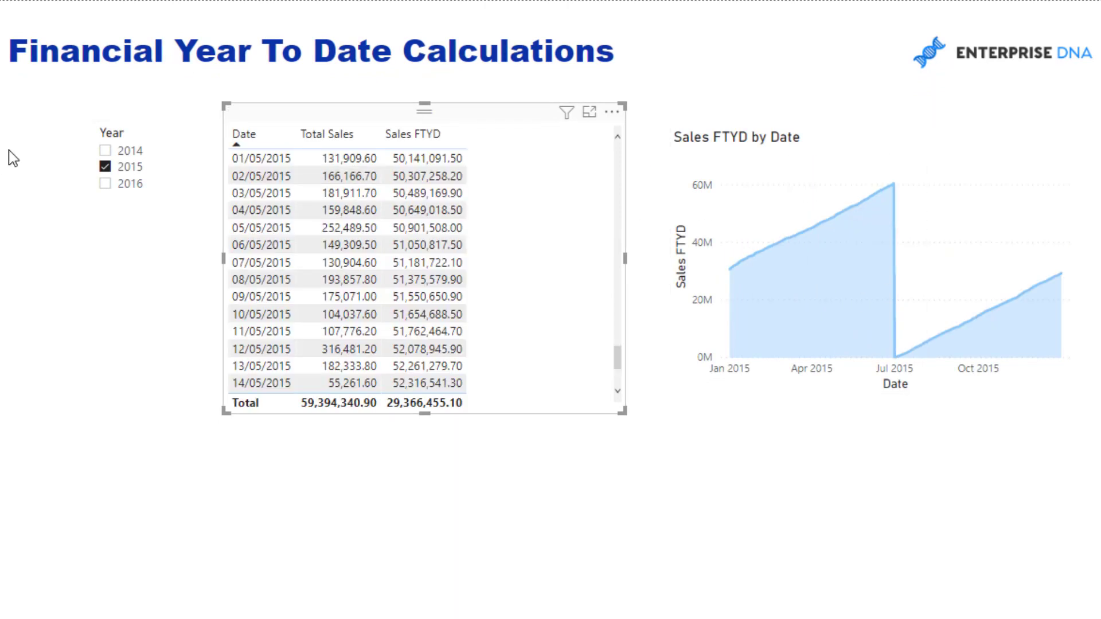
Replace the Year field in the slicer with FY from the Dates table and enlarge the slicer slightly.
{"action": "left_click", "coordinate": [114, 121]}
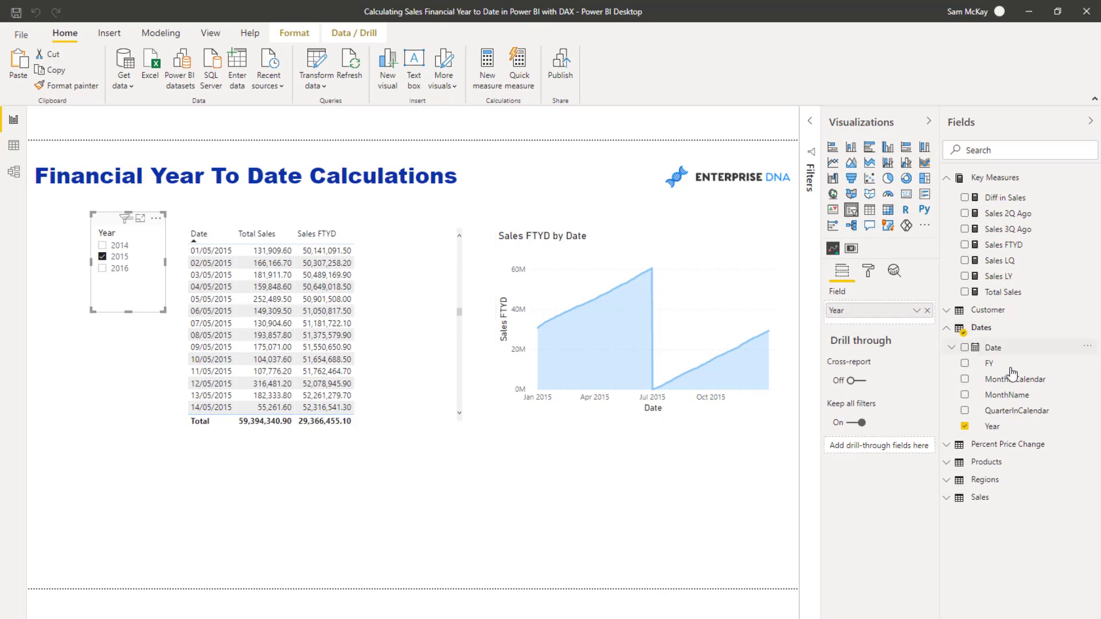
{"action": "left_click_drag", "start_coordinate": [989, 363], "coordinate": [913, 319]}
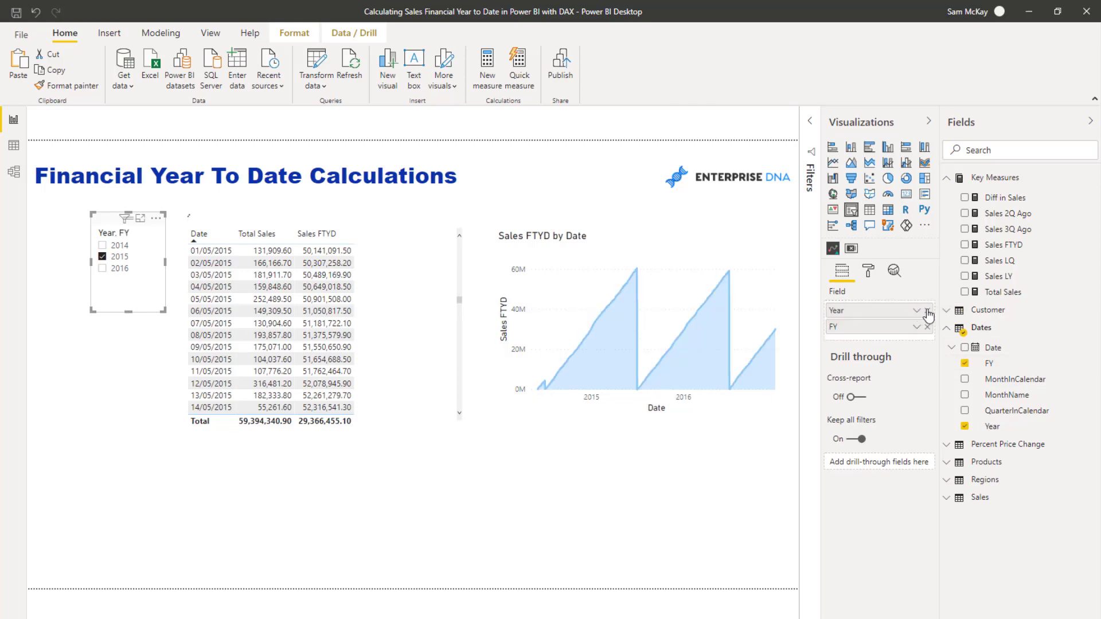
{"action": "left_click", "coordinate": [927, 310]}
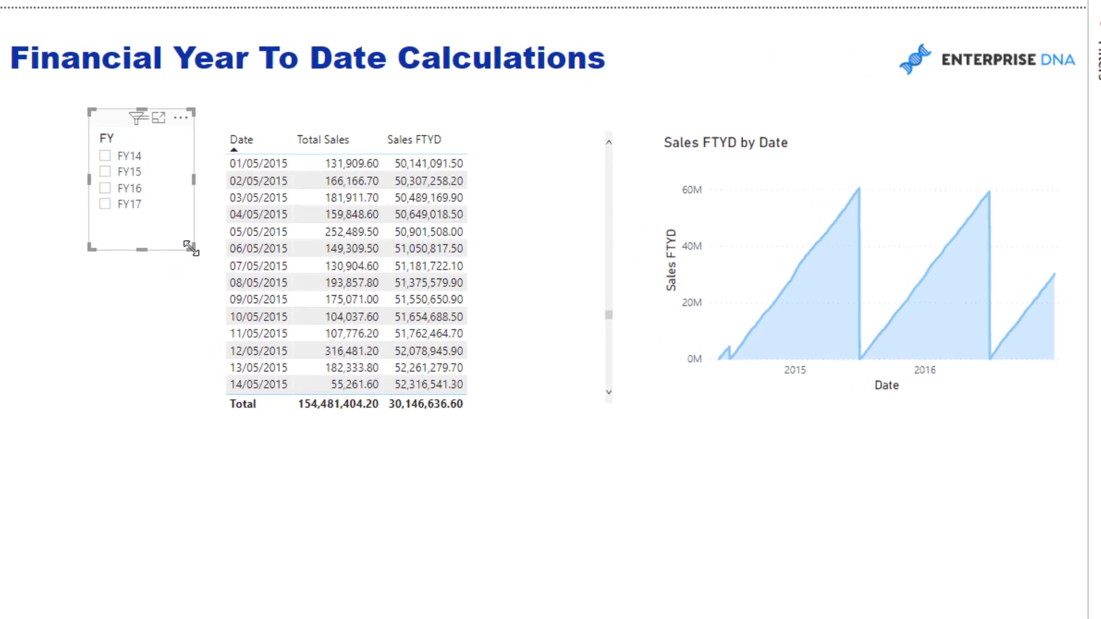
{"action": "left_click_drag", "start_coordinate": [160, 312], "coordinate": [170, 325]}
Filter the report to FY16, switch the filter to FY15 only, and shorten the FY slicer.
{"action": "left_click", "coordinate": [118, 182]}
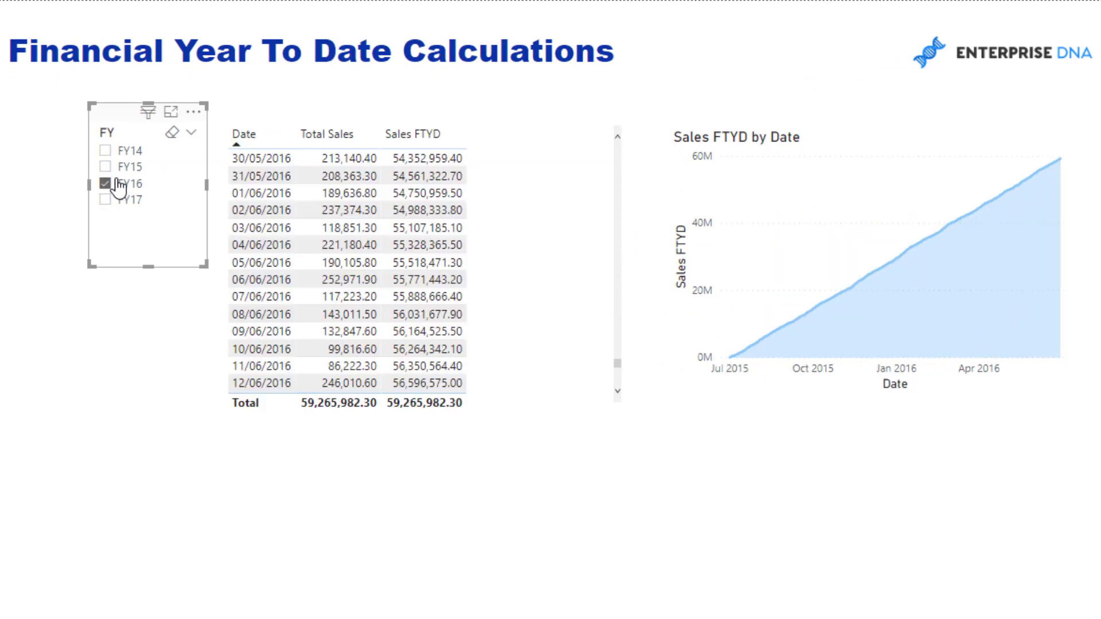
{"action": "left_click", "coordinate": [108, 168], "text": "ctrl"}
{"action": "left_click", "coordinate": [104, 184], "text": "ctrl"}
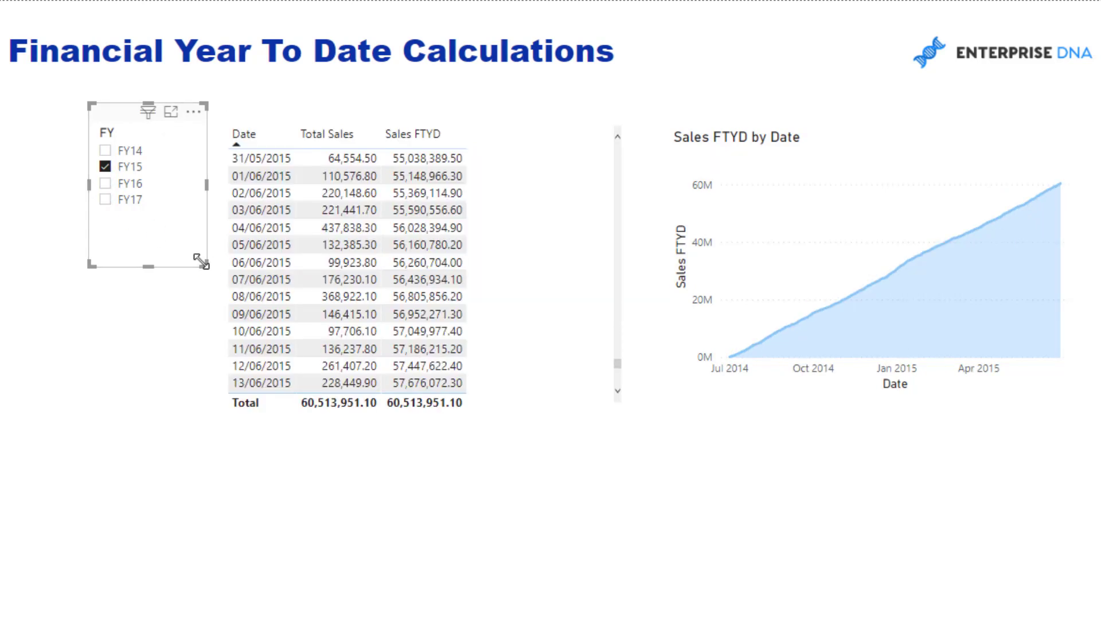
{"action": "left_click_drag", "start_coordinate": [200, 261], "coordinate": [199, 238]}
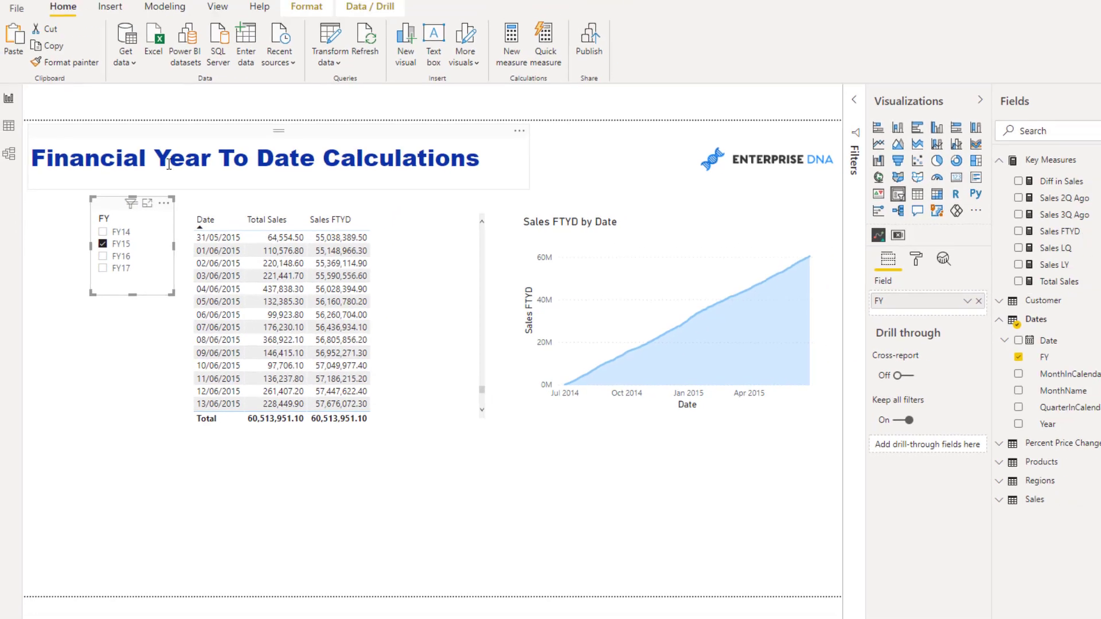
Open the Sales FTYD measure and copy its entire DAX formula.
{"action": "left_click", "coordinate": [1010, 245]}
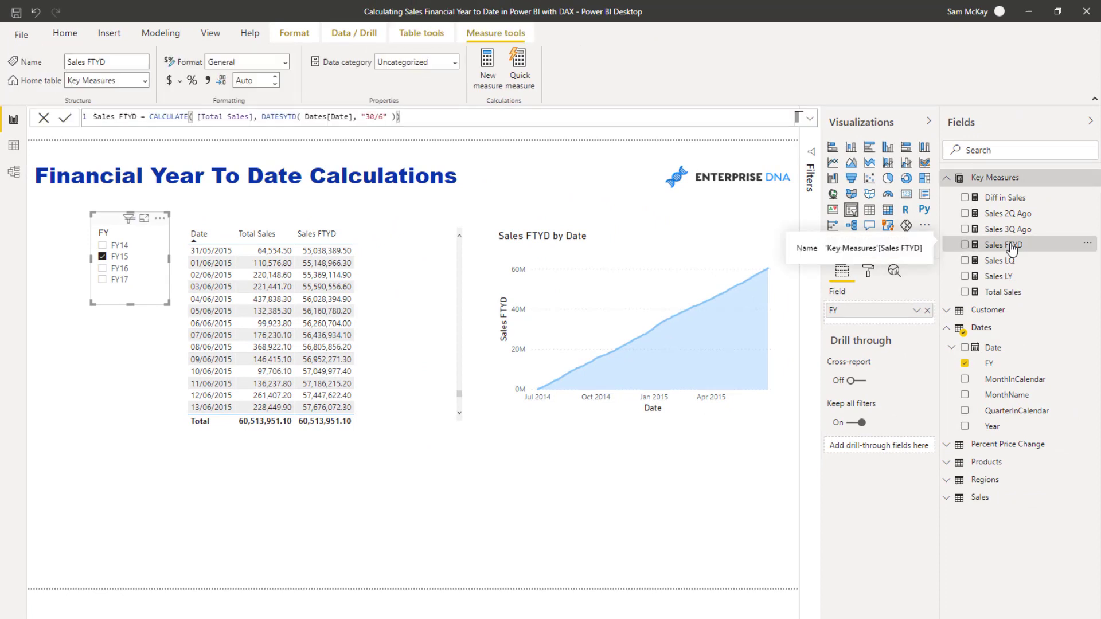
{"action": "left_click_drag", "start_coordinate": [197, 117], "coordinate": [257, 117]}
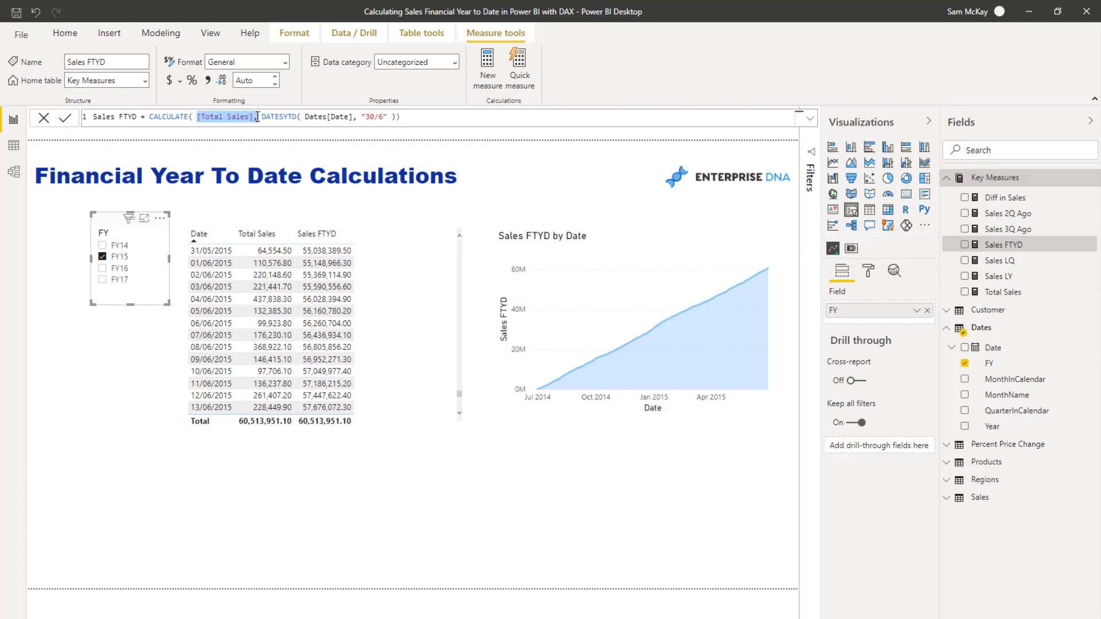
{"action": "left_click_drag", "start_coordinate": [421, 113], "coordinate": [83, 116]}
{"action": "key", "text": "ctrl+c"}
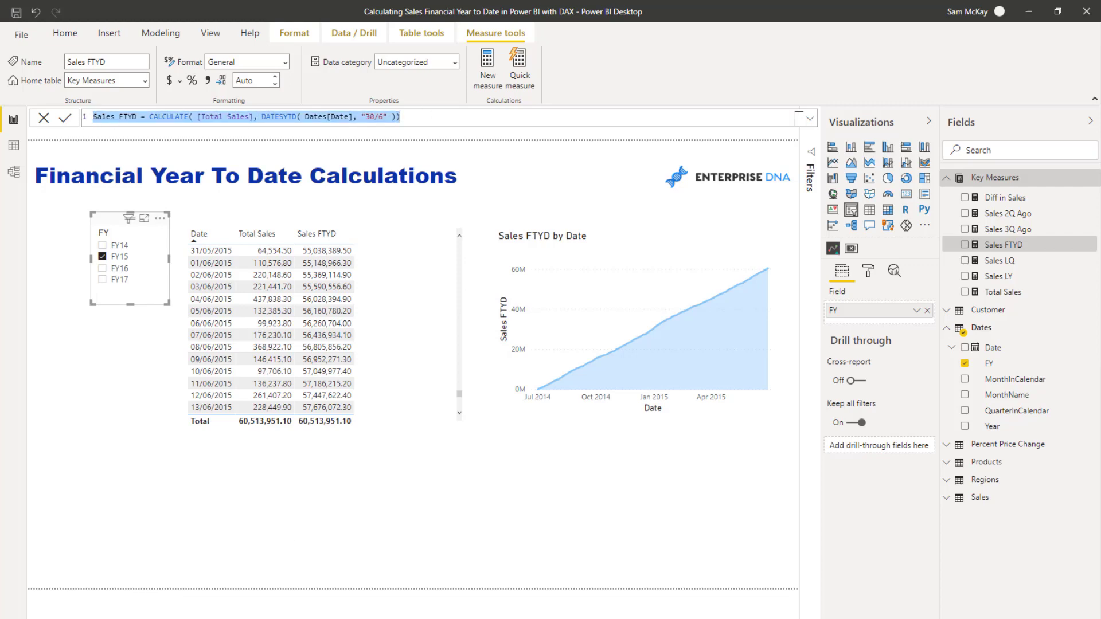
Switch to Analyst Hub in the browser, format the copied Sales FTYD formula with the DAX Clean Up app, and copy the cleaned code.
{"action": "left_click", "coordinate": [295, 596]}
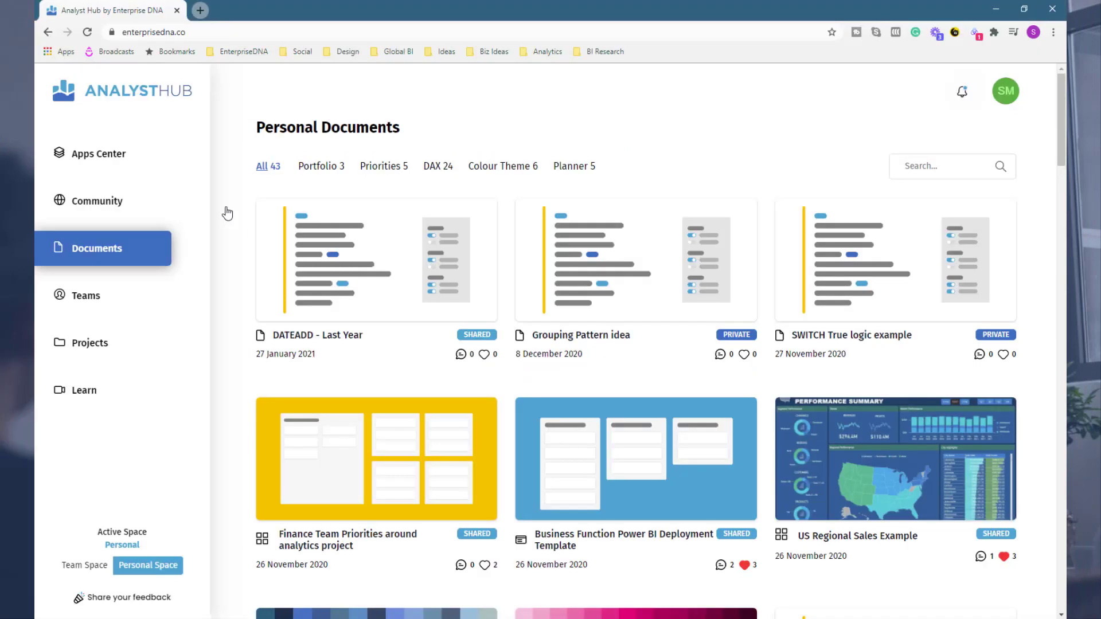
{"action": "left_click", "coordinate": [112, 156]}
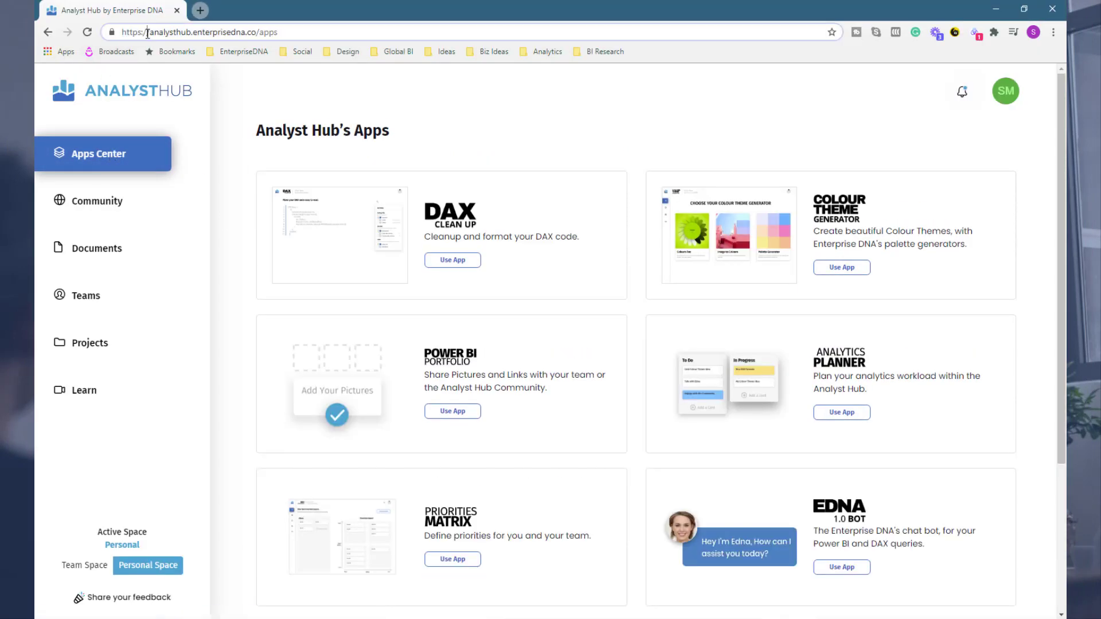
{"action": "left_click", "coordinate": [148, 33]}
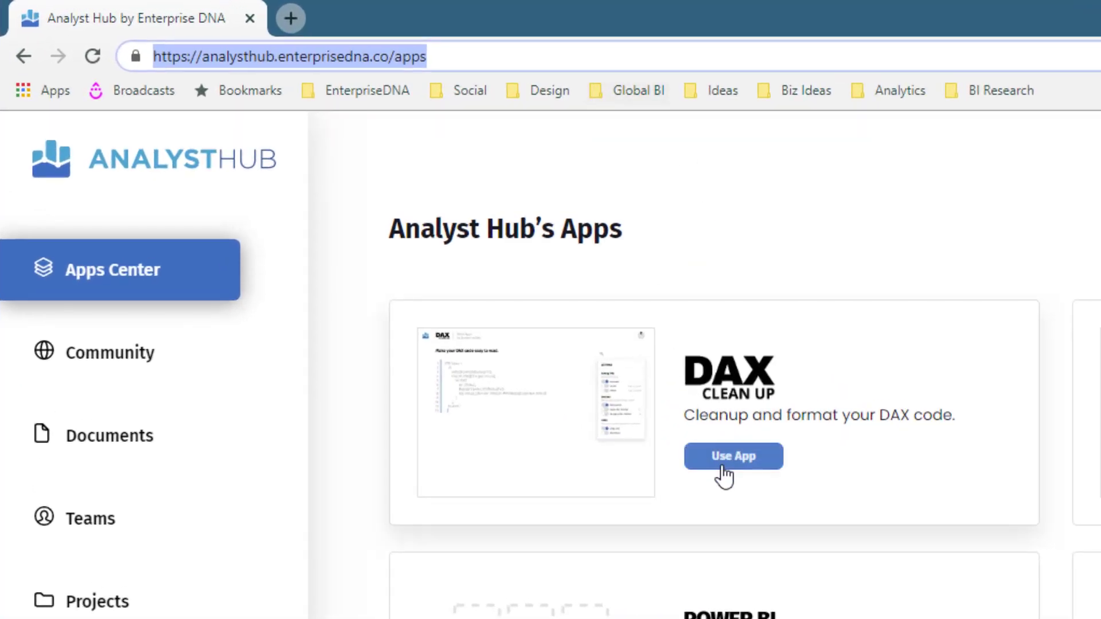
{"action": "left_click", "coordinate": [724, 466]}
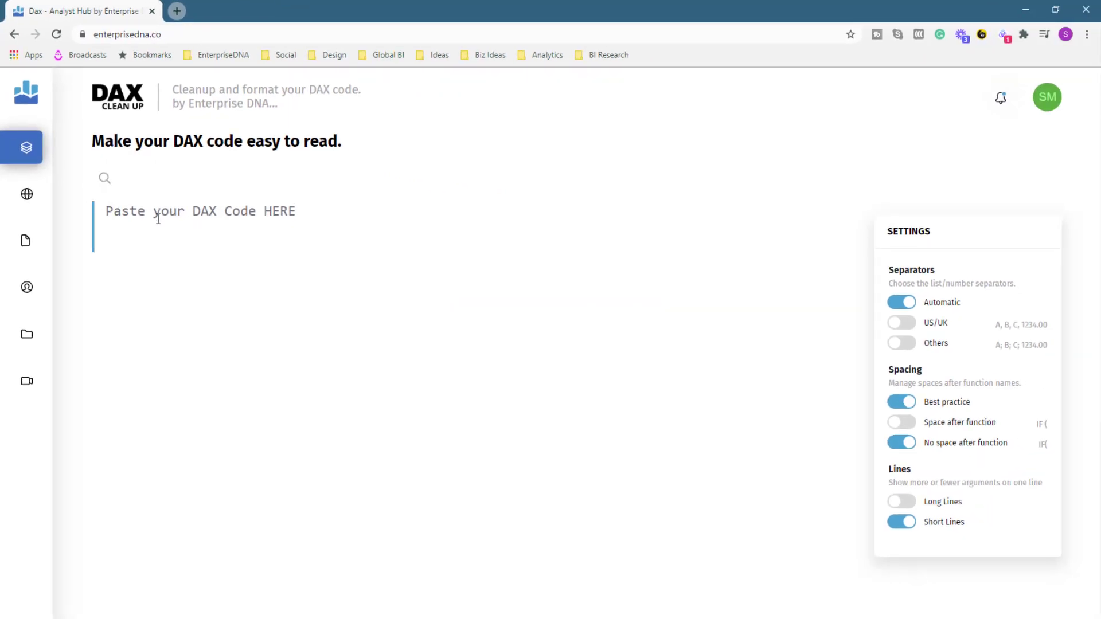
{"action": "key", "text": "ctrl+v"}
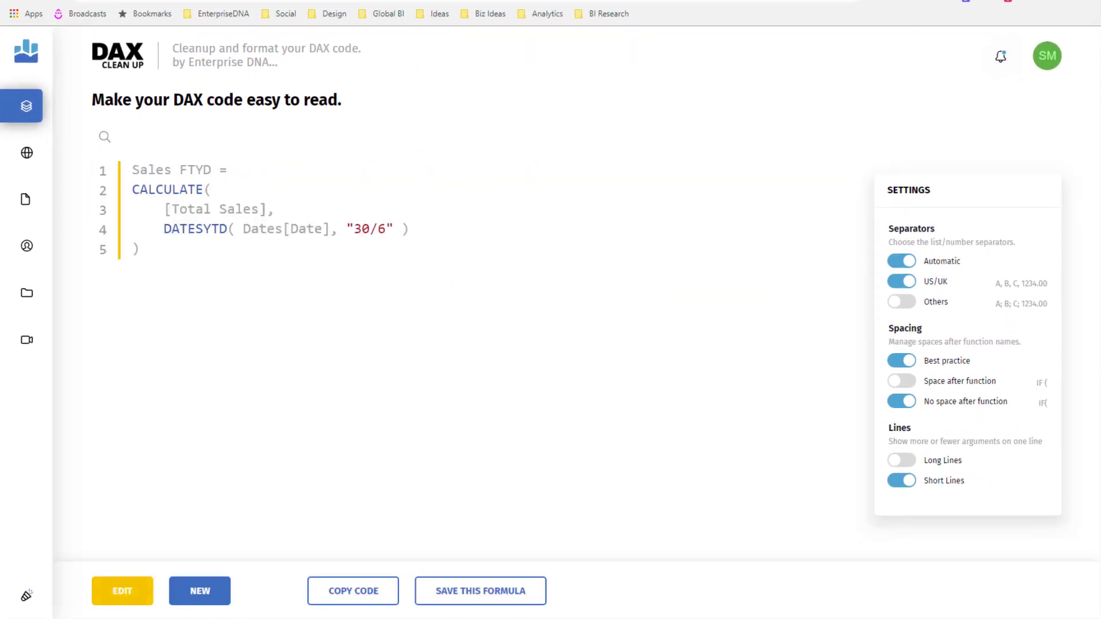
{"action": "left_click", "coordinate": [353, 591]}
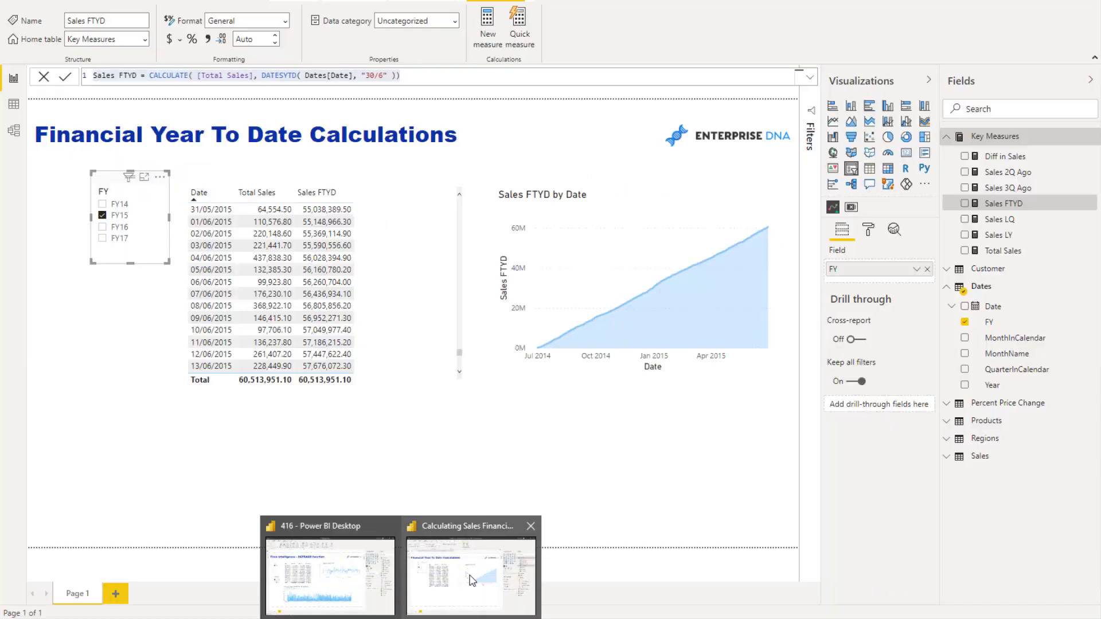
Switch back to Power BI Desktop and replace the Sales FTYD formula with the cleaned-up DAX code, committing the change.
{"action": "left_click", "coordinate": [455, 560]}
{"action": "left_click_drag", "start_coordinate": [421, 112], "coordinate": [74, 113]}
{"action": "key", "text": "ctrl+v"}
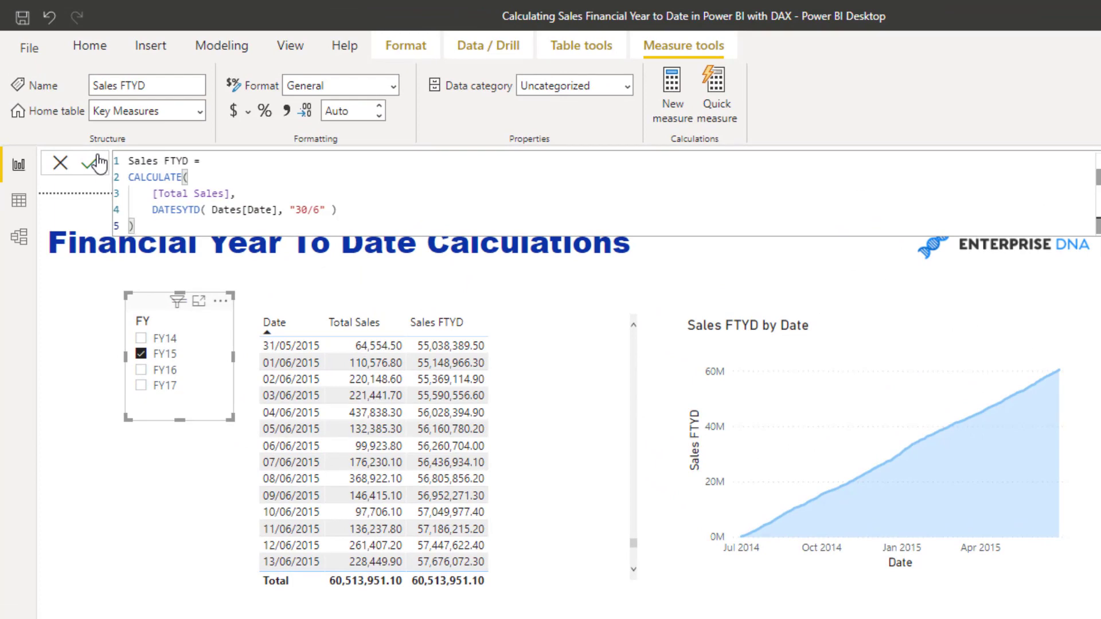
{"action": "left_click", "coordinate": [96, 163]}
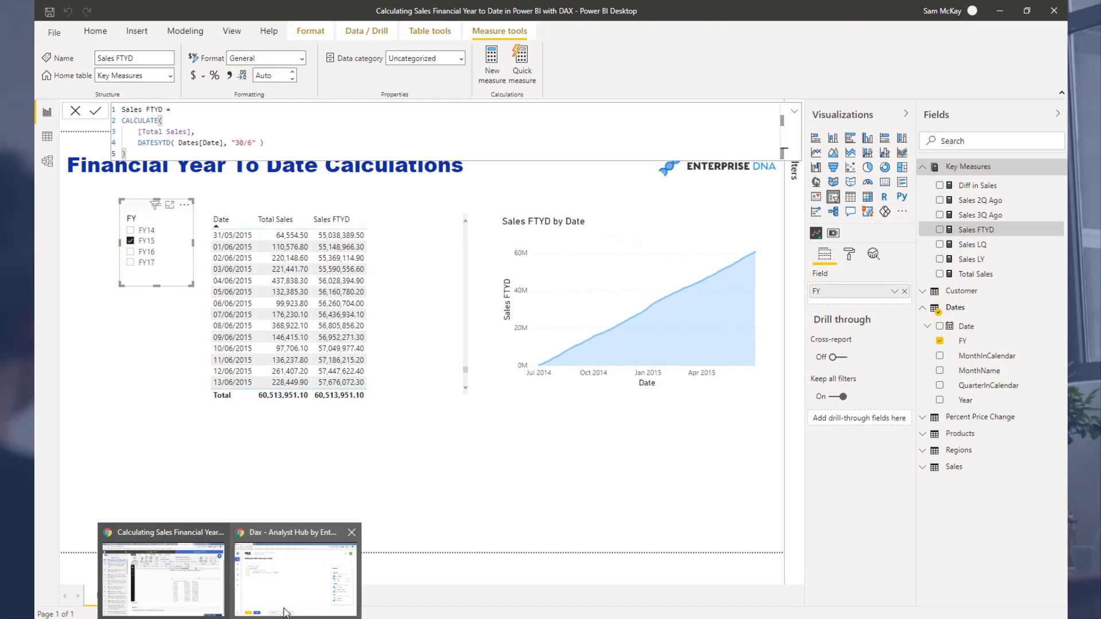
Return to Analyst Hub in the browser and start saving the cleaned formula as a document titled "FYTD Formula Pattern".
{"action": "left_click", "coordinate": [295, 579]}
{"action": "left_click", "coordinate": [475, 595]}
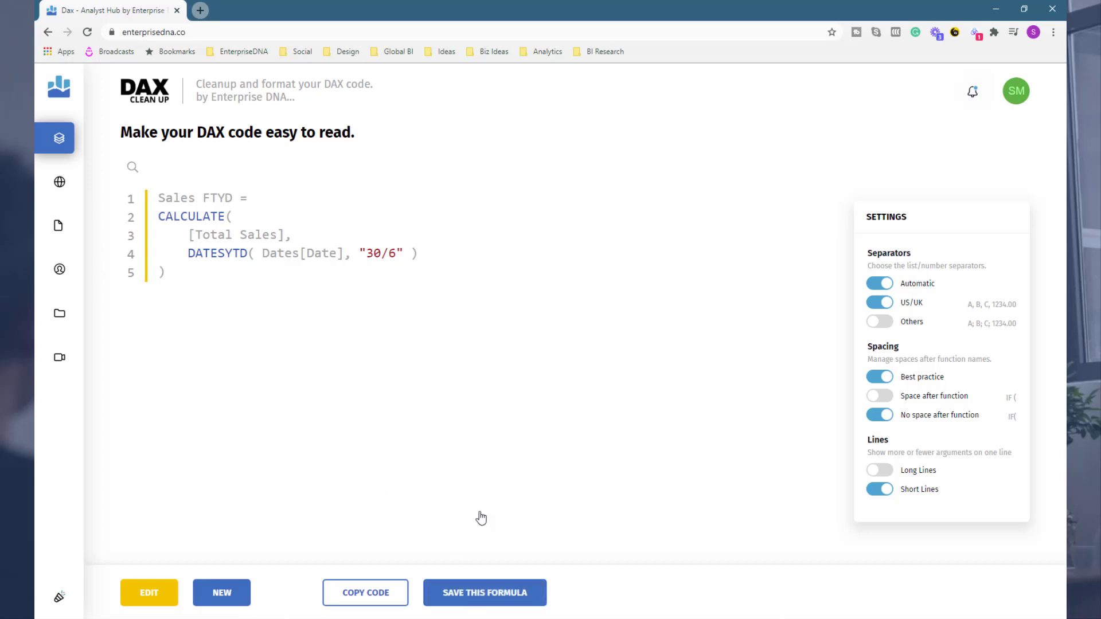
{"action": "left_click", "coordinate": [491, 299]}
{"action": "type", "text": "FYTD Formula Pattern"}
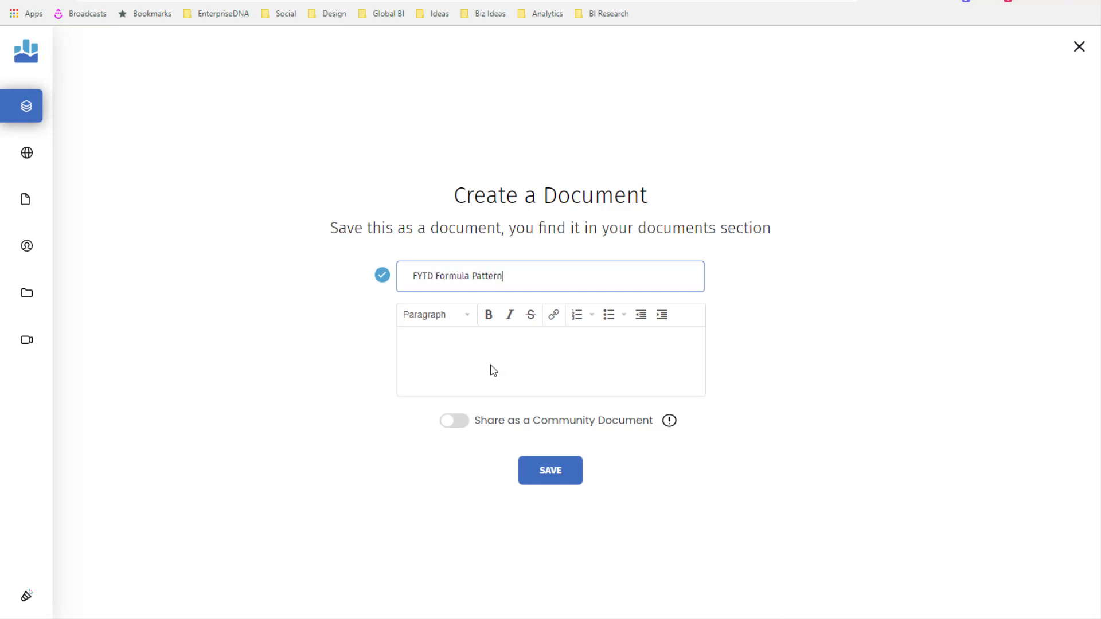
Describe the document as "Simple DATESYTD financial year pattern", share it as a community document and save it.
{"action": "left_click", "coordinate": [493, 370]}
{"action": "type", "text": "Simp"}
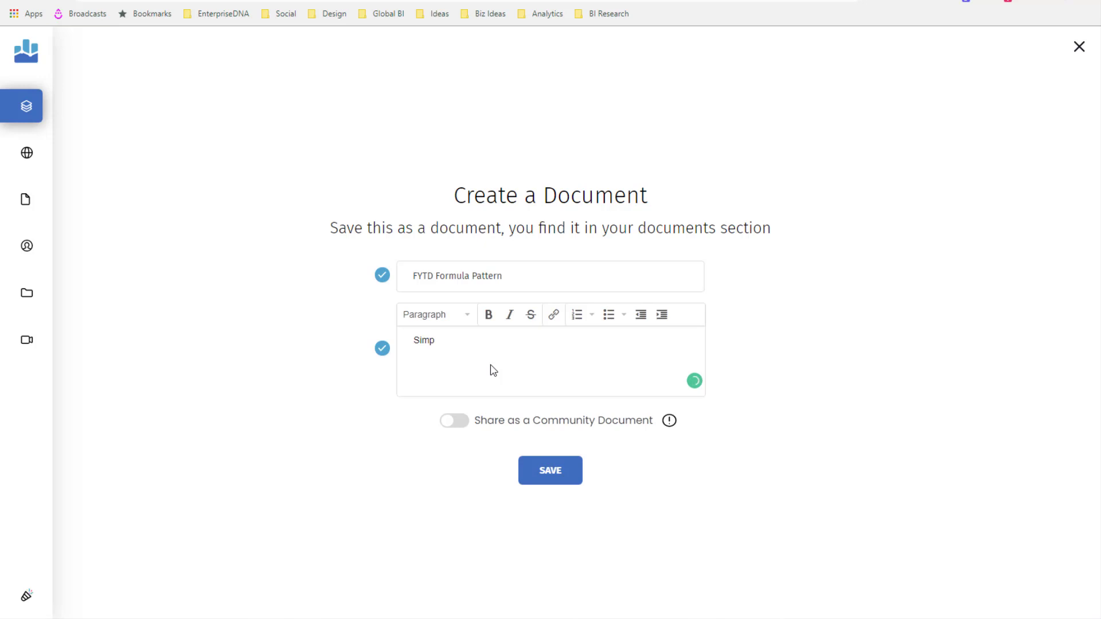
{"action": "type", "text": "ESYTD financial year pattern"}
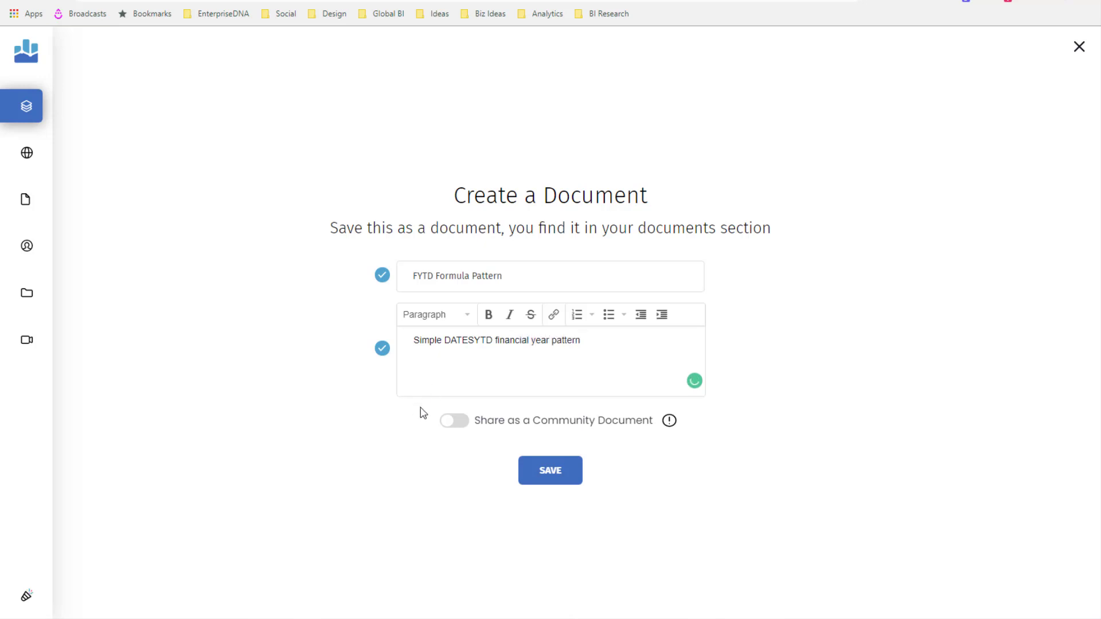
{"action": "left_click", "coordinate": [456, 421]}
{"action": "left_click", "coordinate": [555, 480]}
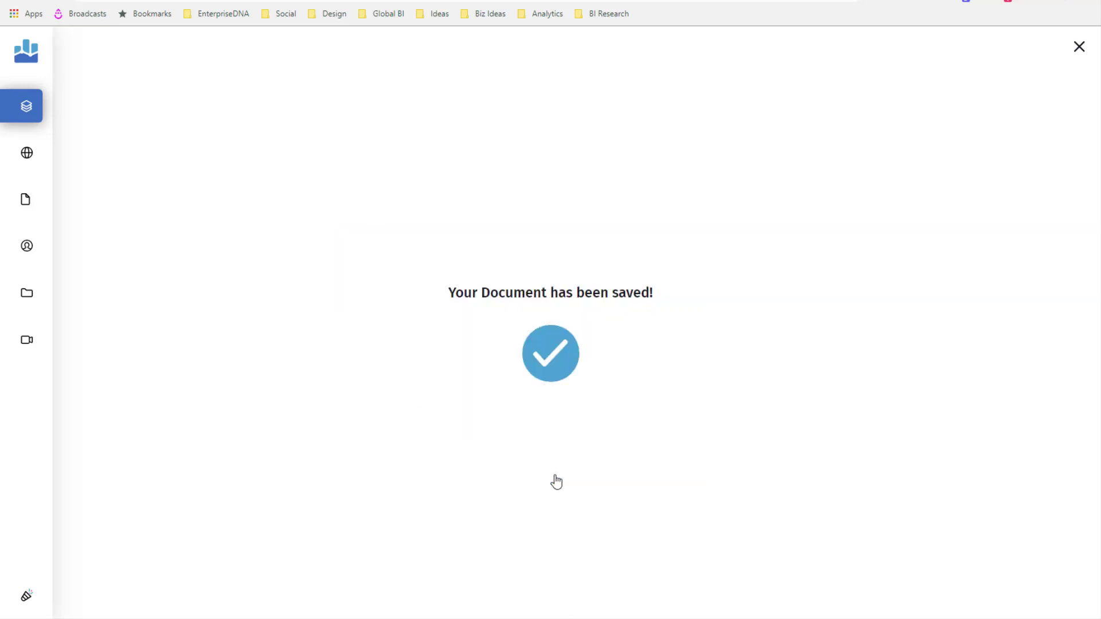
Open the Documents section of Analyst Hub and view the saved personal documents.
{"action": "left_click", "coordinate": [25, 201]}
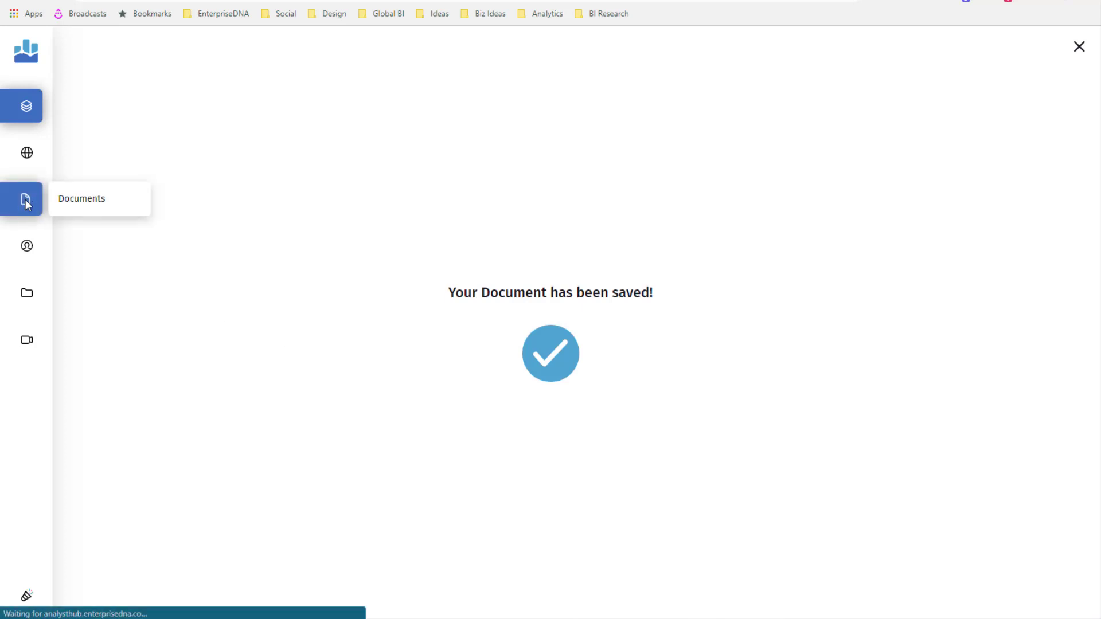
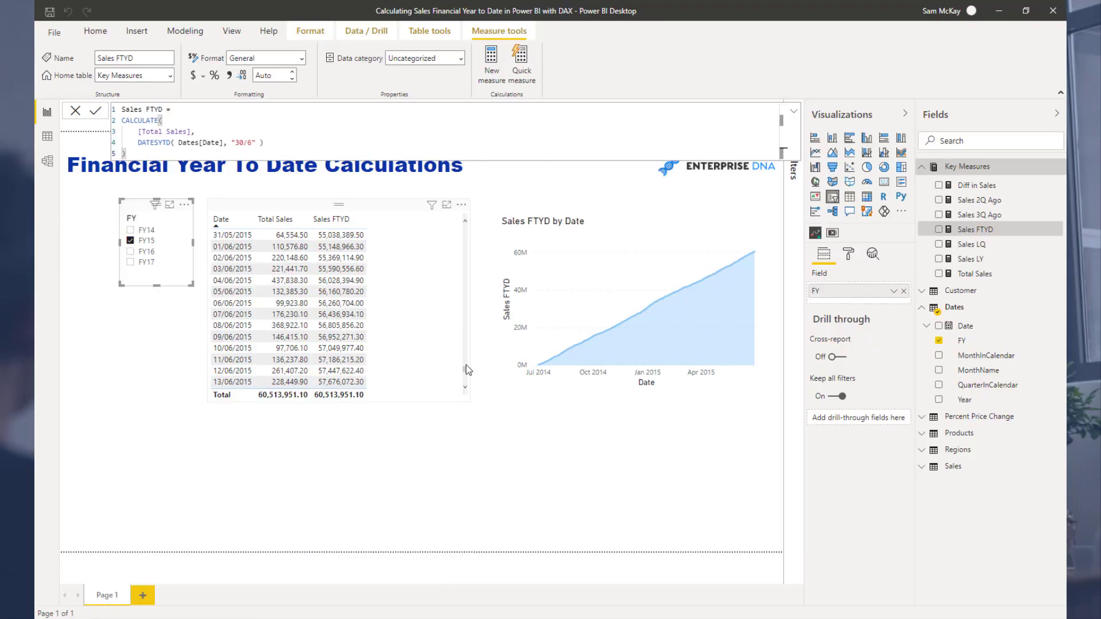
{"action": "mouse_move", "coordinate": [183, 597]}
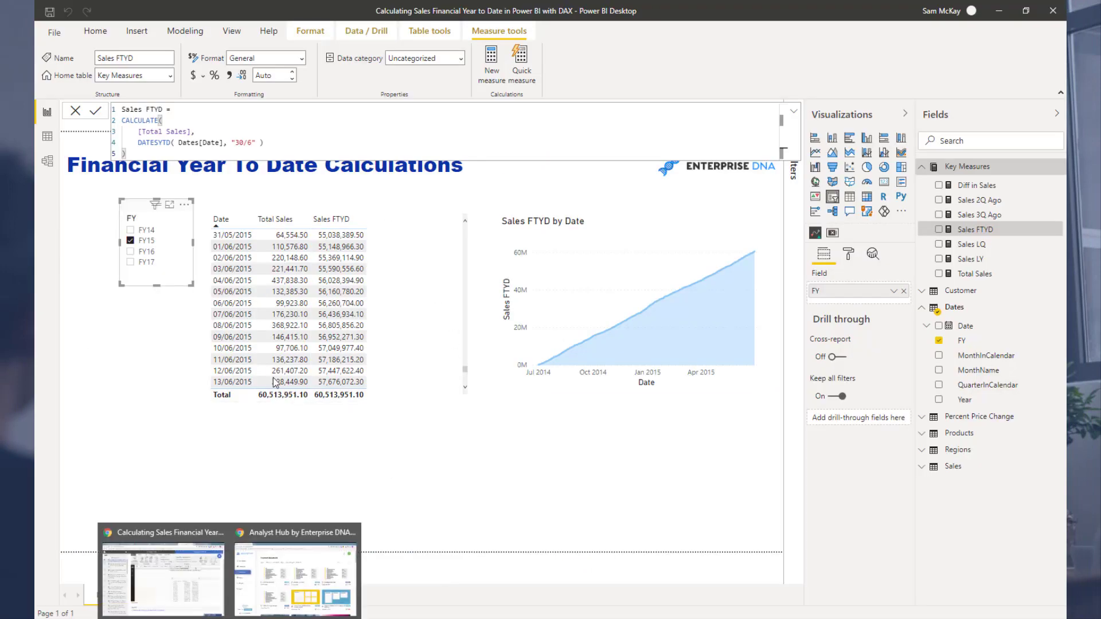
{"action": "left_click", "coordinate": [294, 591]}
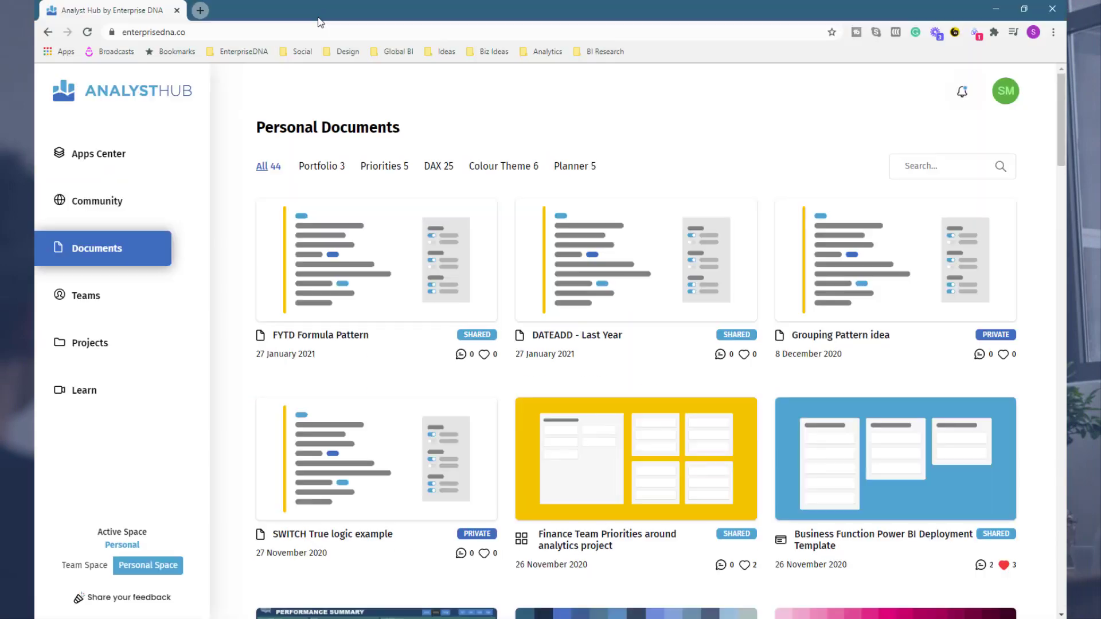
Open the Enterprise DNA forum in a new browser tab.
{"action": "left_click", "coordinate": [199, 11]}
{"action": "type", "text": "forum"}
{"action": "key", "text": "Return"}
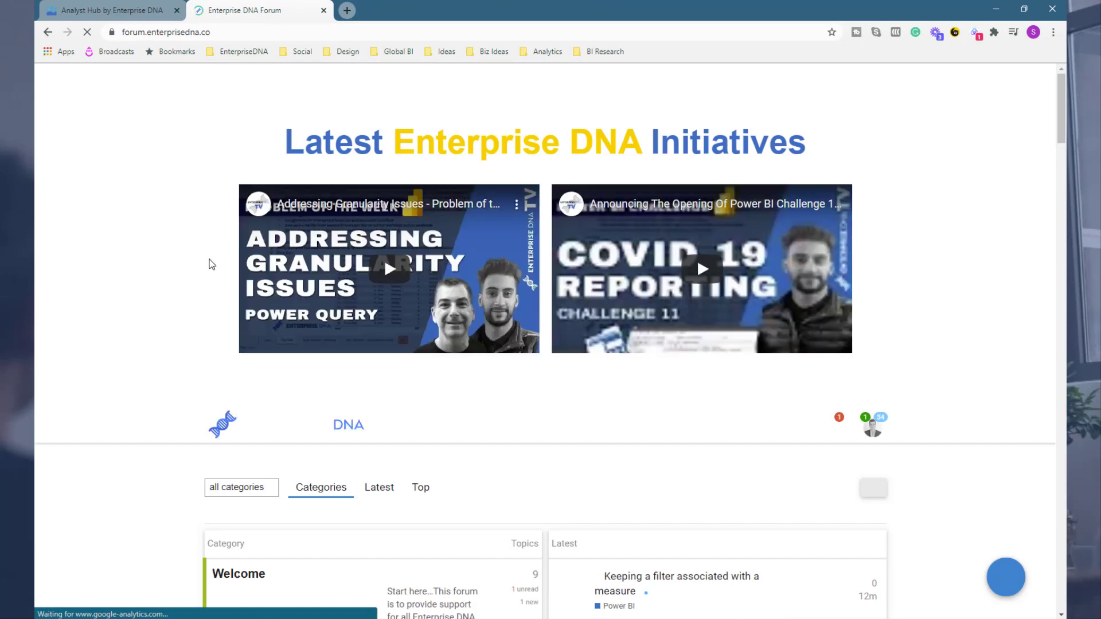
Browse the forum categories to M Code Showcase and open its Extended Date Table (Power Query M function) topic.
{"action": "scroll", "coordinate": [211, 263], "scroll_direction": "down", "scroll_amount": 5}
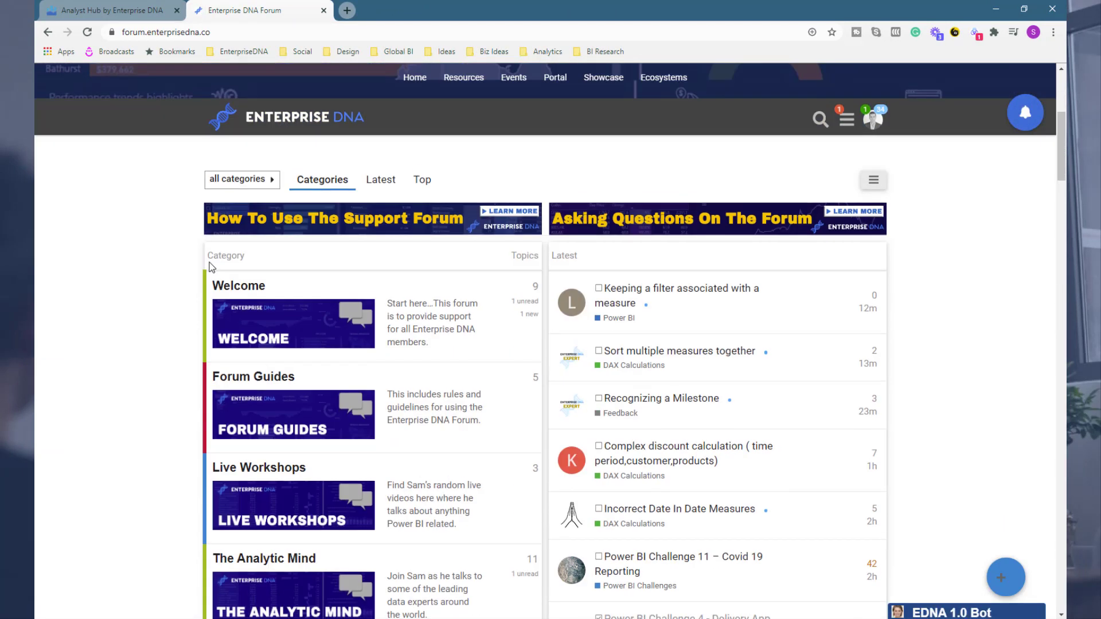
{"action": "scroll", "coordinate": [211, 267], "scroll_direction": "down", "scroll_amount": 5}
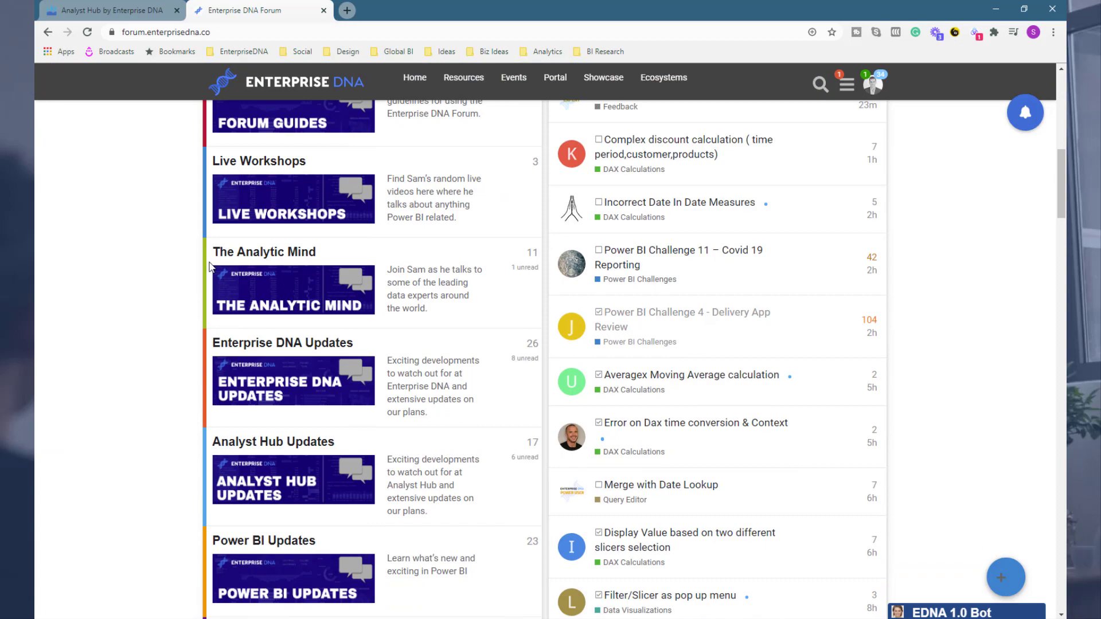
{"action": "scroll", "coordinate": [210, 266], "scroll_direction": "down", "scroll_amount": 12}
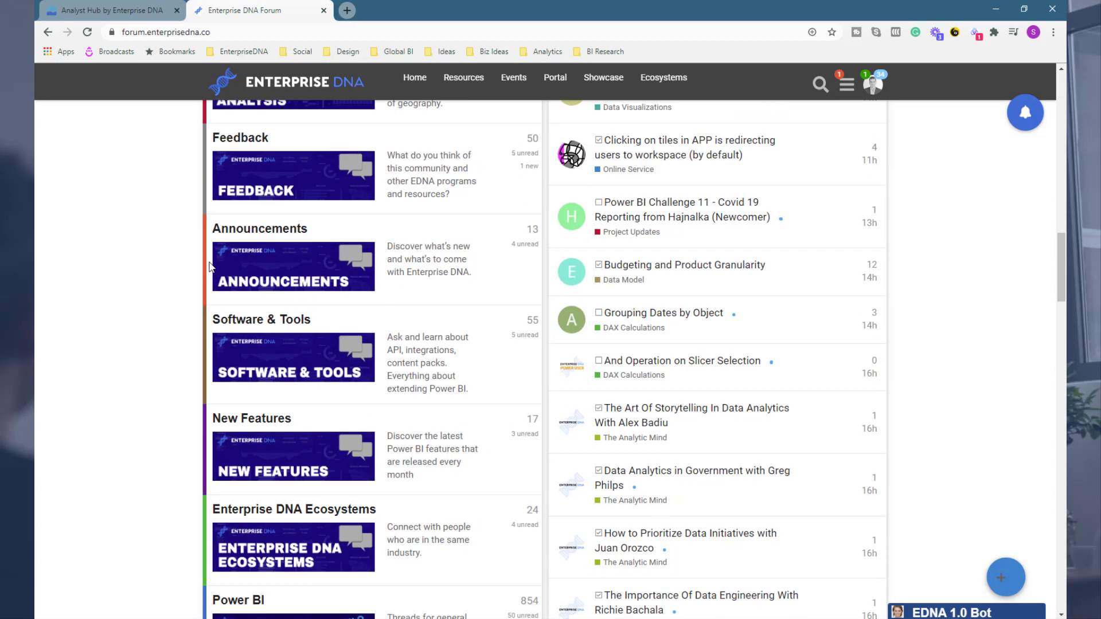
{"action": "scroll", "coordinate": [152, 329], "scroll_direction": "down", "scroll_amount": 2}
{"action": "scroll", "coordinate": [153, 329], "scroll_direction": "down", "scroll_amount": 7}
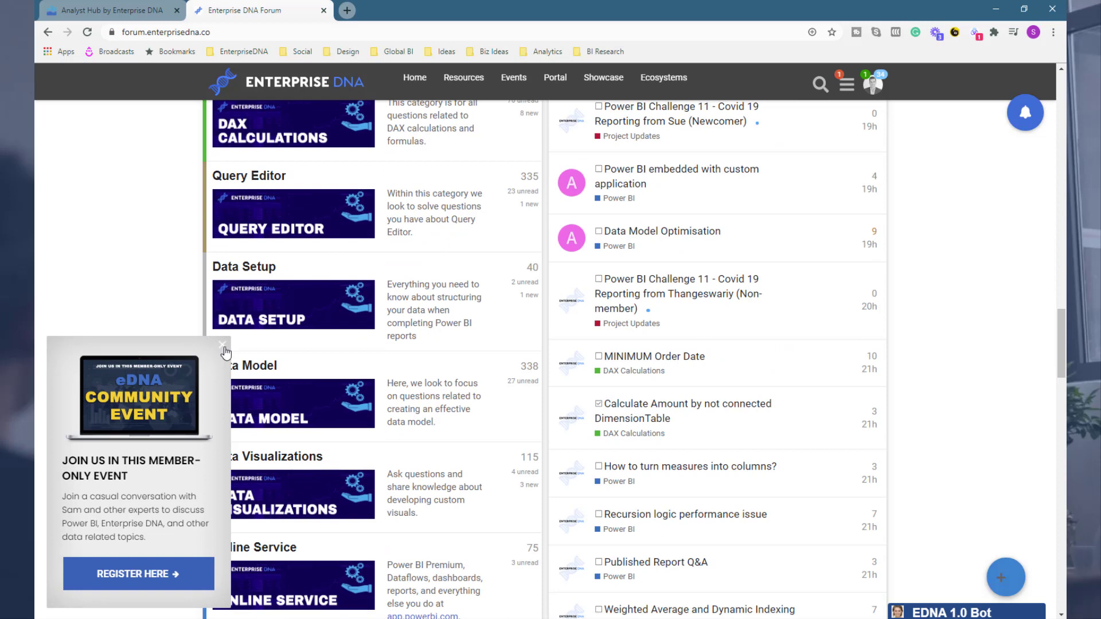
{"action": "left_click", "coordinate": [223, 345]}
{"action": "scroll", "coordinate": [126, 348], "scroll_direction": "down", "scroll_amount": 7}
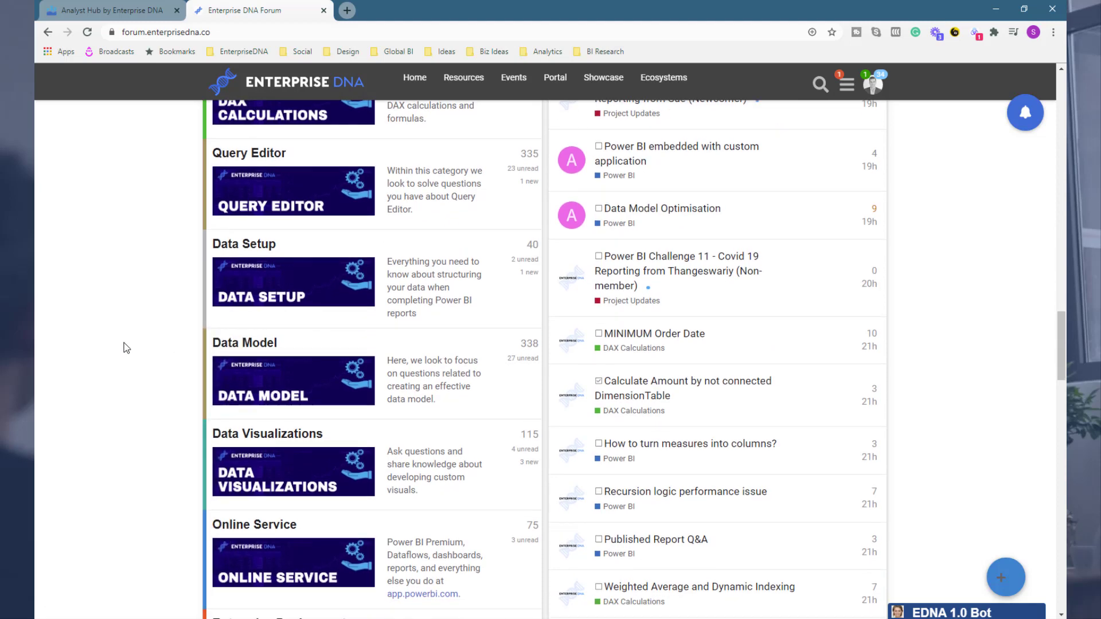
{"action": "scroll", "coordinate": [126, 348], "scroll_direction": "down", "scroll_amount": 2}
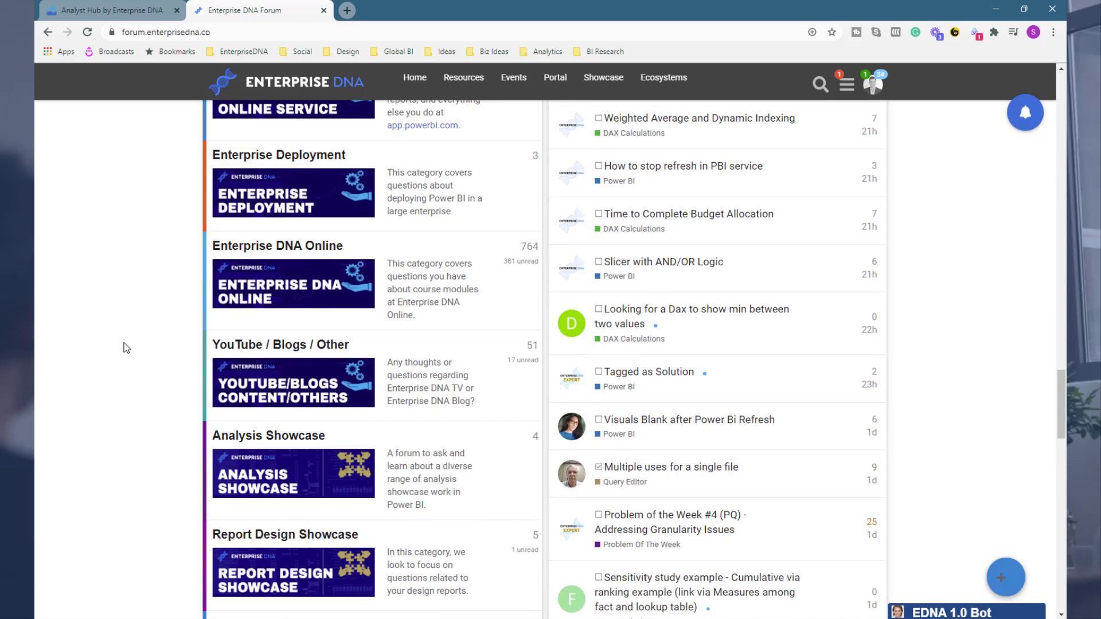
{"action": "scroll", "coordinate": [126, 348], "scroll_direction": "down", "scroll_amount": 9}
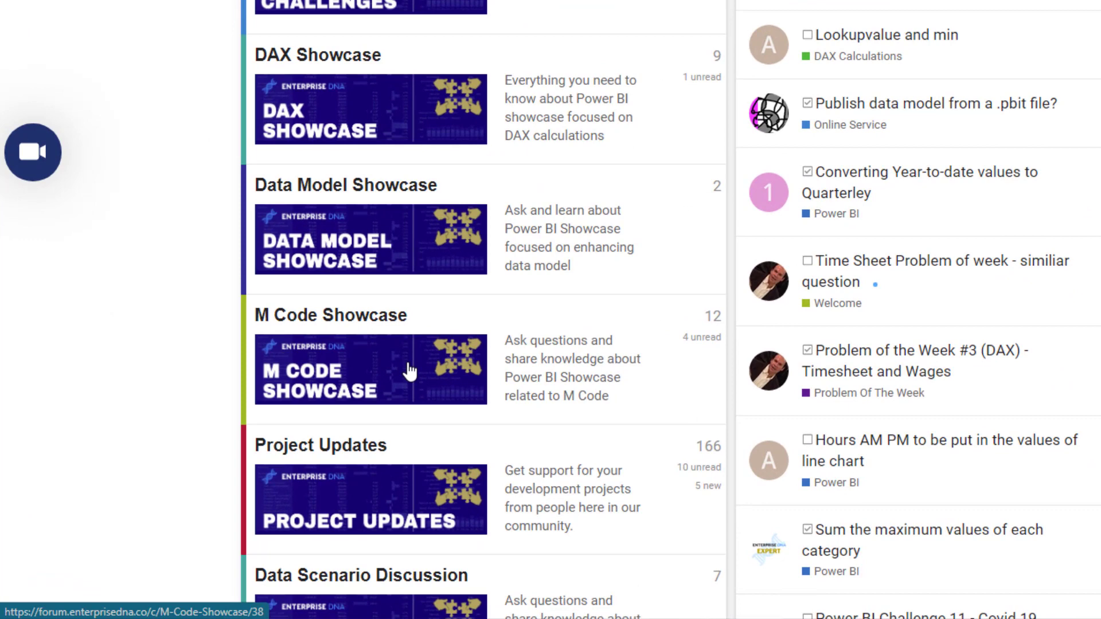
{"action": "left_click", "coordinate": [409, 372]}
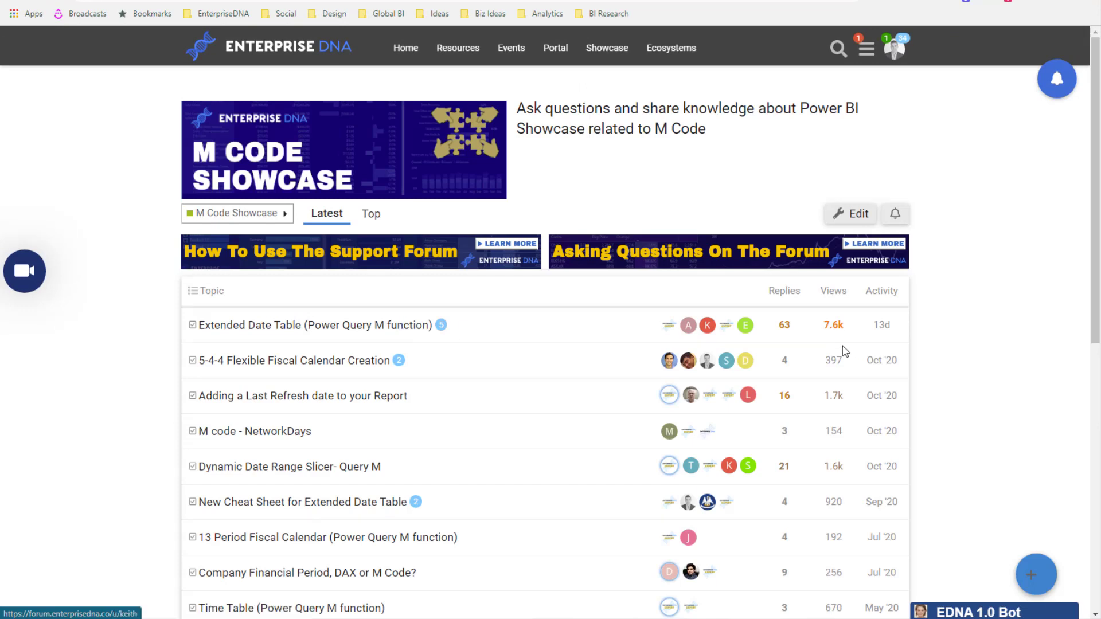
{"action": "left_click", "coordinate": [399, 327]}
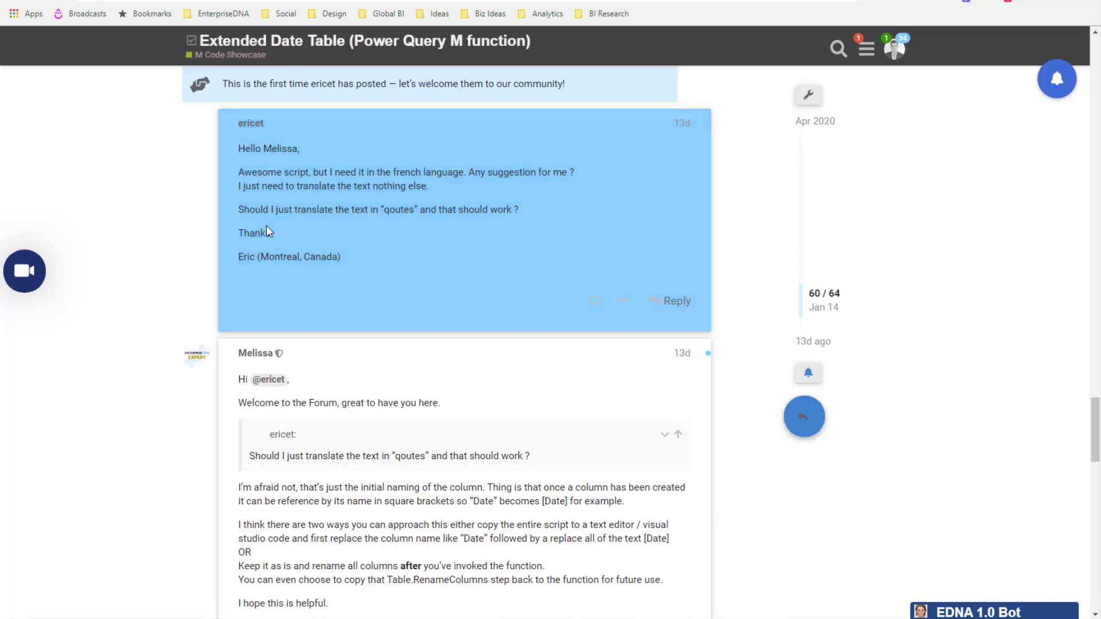
Go to the topic's first post, highlight the full fnDateTable M code through to its end, and clear the highlight.
{"action": "scroll", "coordinate": [1097, 402], "scroll_direction": "up", "scroll_amount": 1}
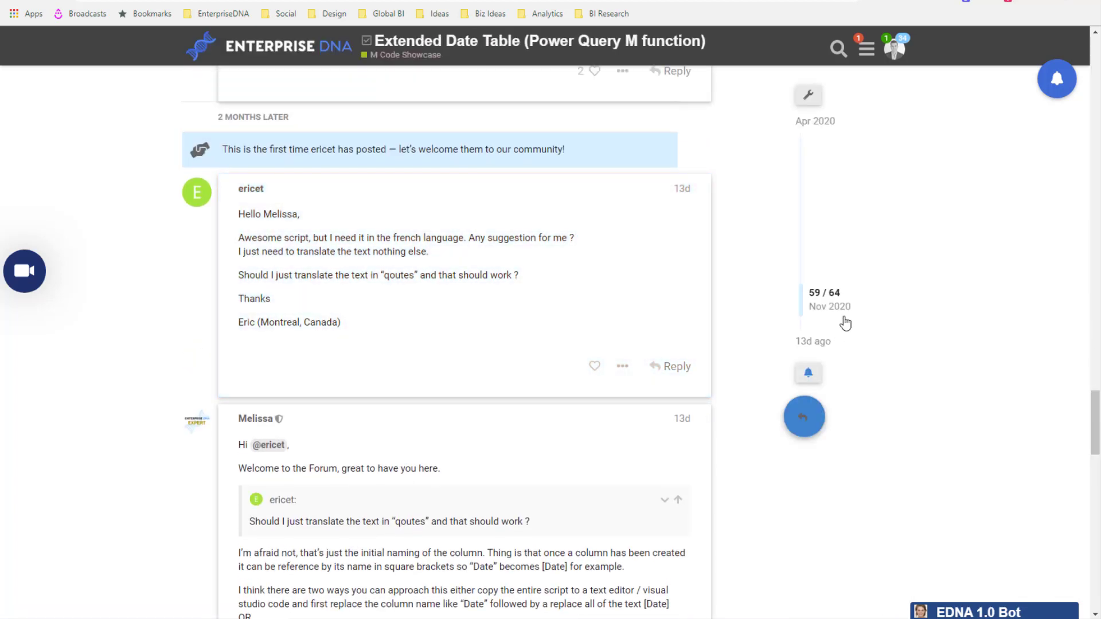
{"action": "left_click_drag", "start_coordinate": [802, 298], "coordinate": [808, 112]}
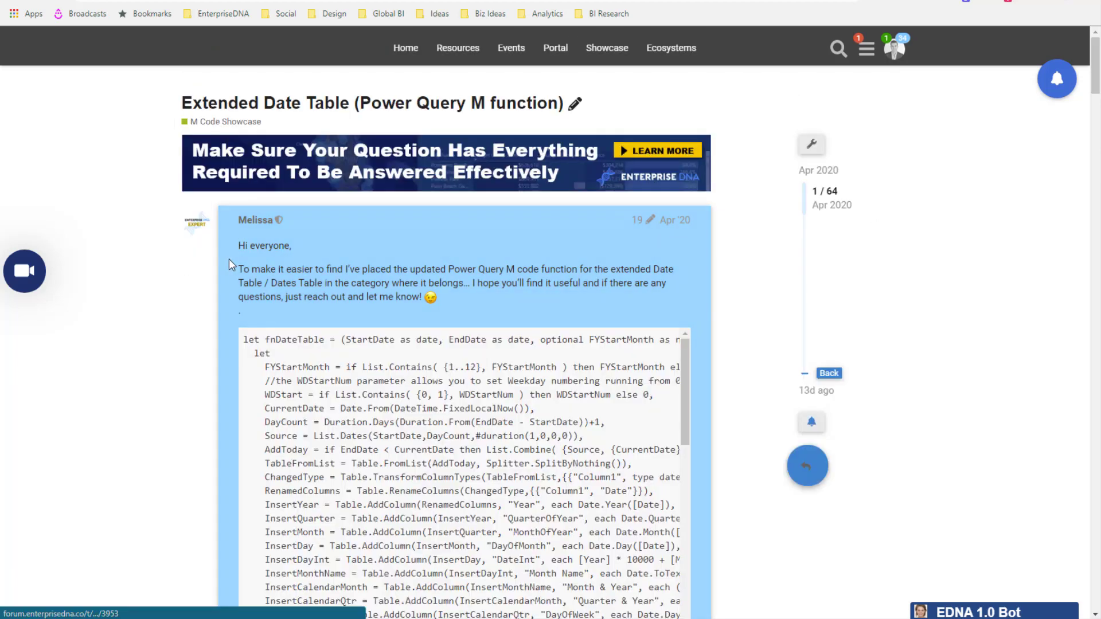
{"action": "scroll", "coordinate": [240, 207], "scroll_direction": "down", "scroll_amount": 1}
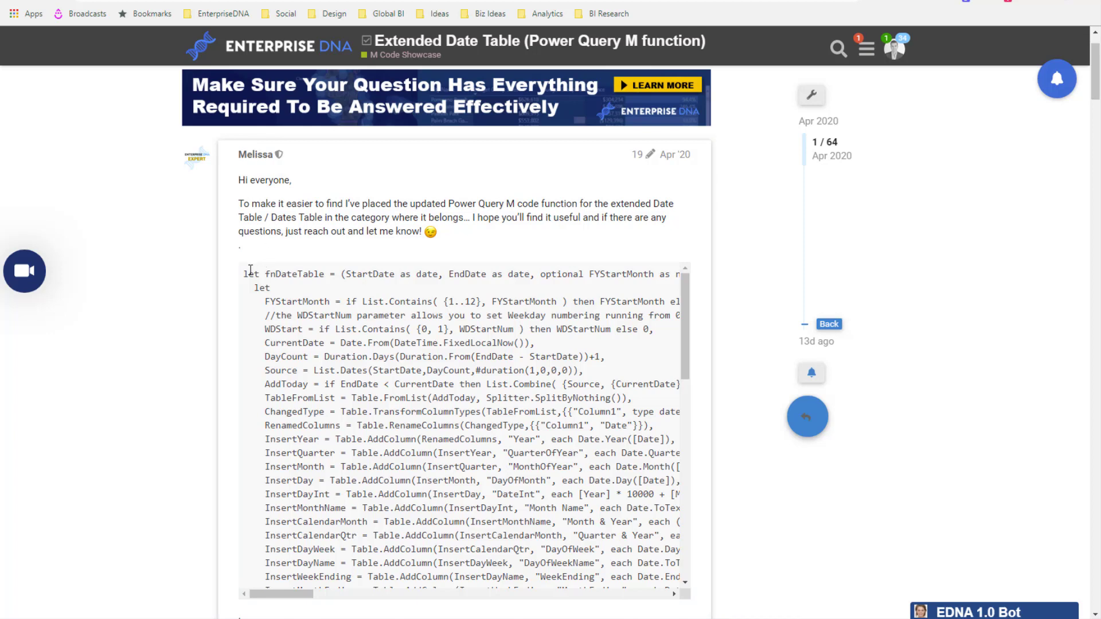
{"action": "left_click_drag", "start_coordinate": [245, 274], "coordinate": [498, 578]}
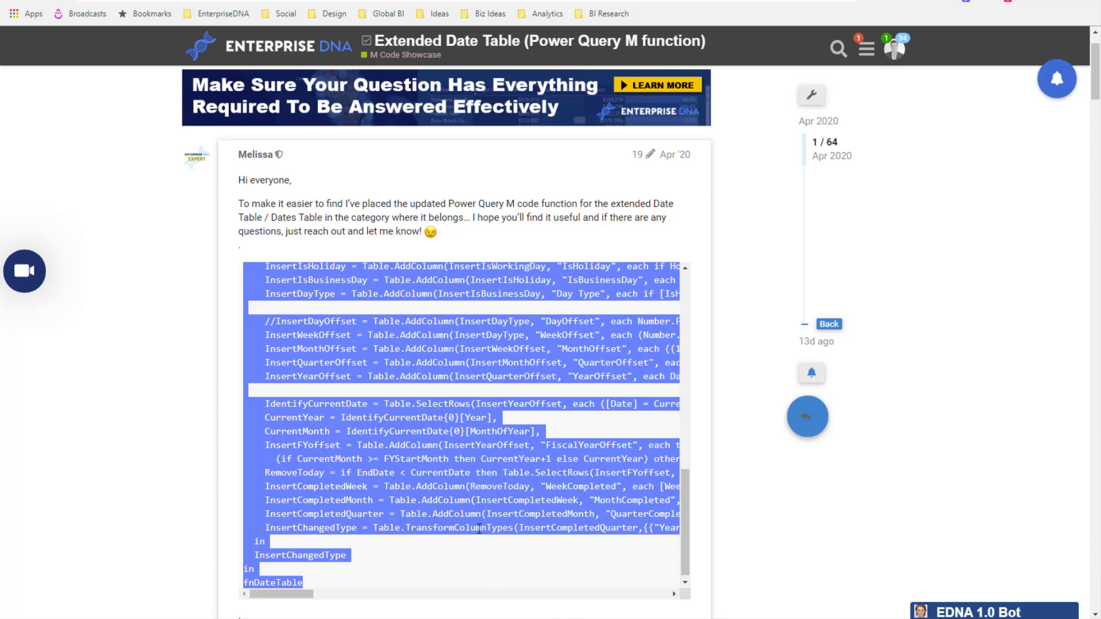
{"action": "left_click", "coordinate": [254, 474]}
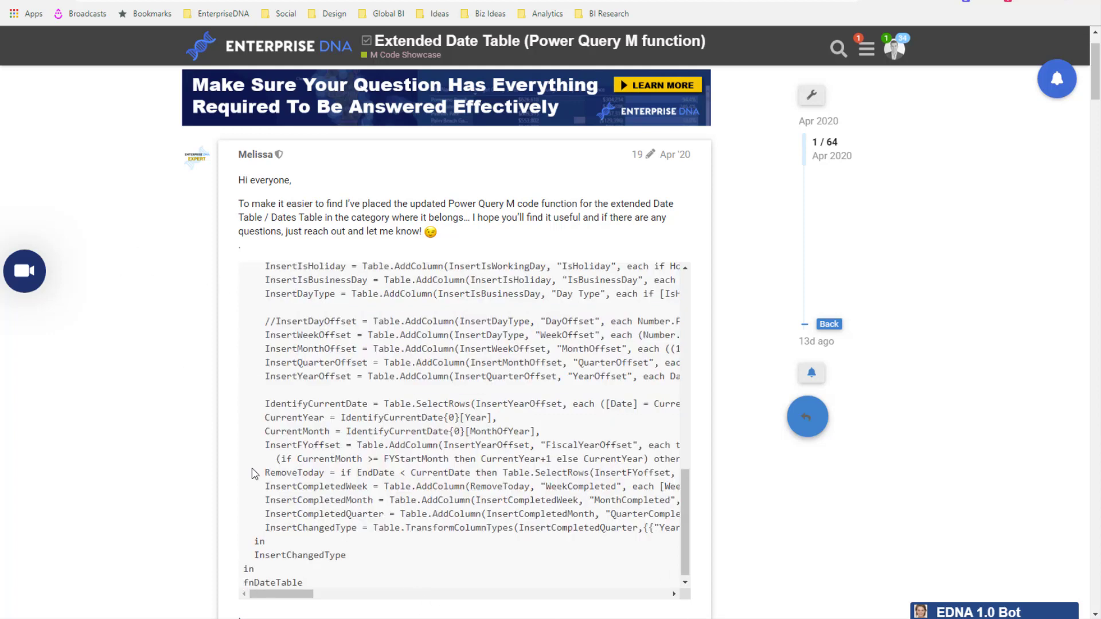
Switch back to Power BI Desktop, view the data model's table relationships, and return to the report page with no visual selected.
{"action": "left_click", "coordinate": [453, 556]}
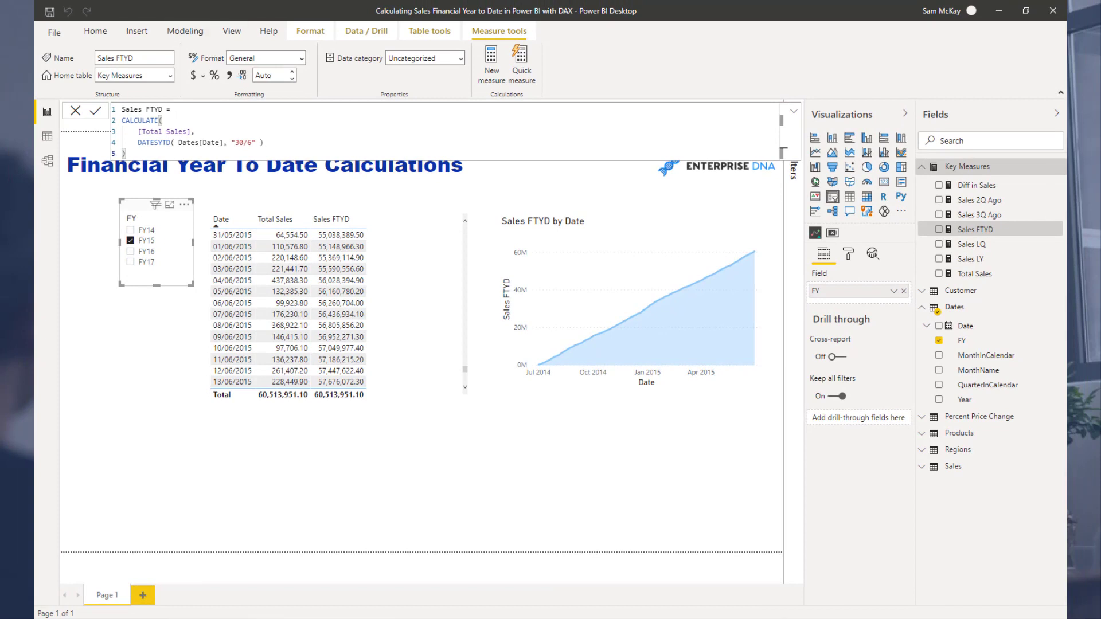
{"action": "left_click", "coordinate": [47, 160]}
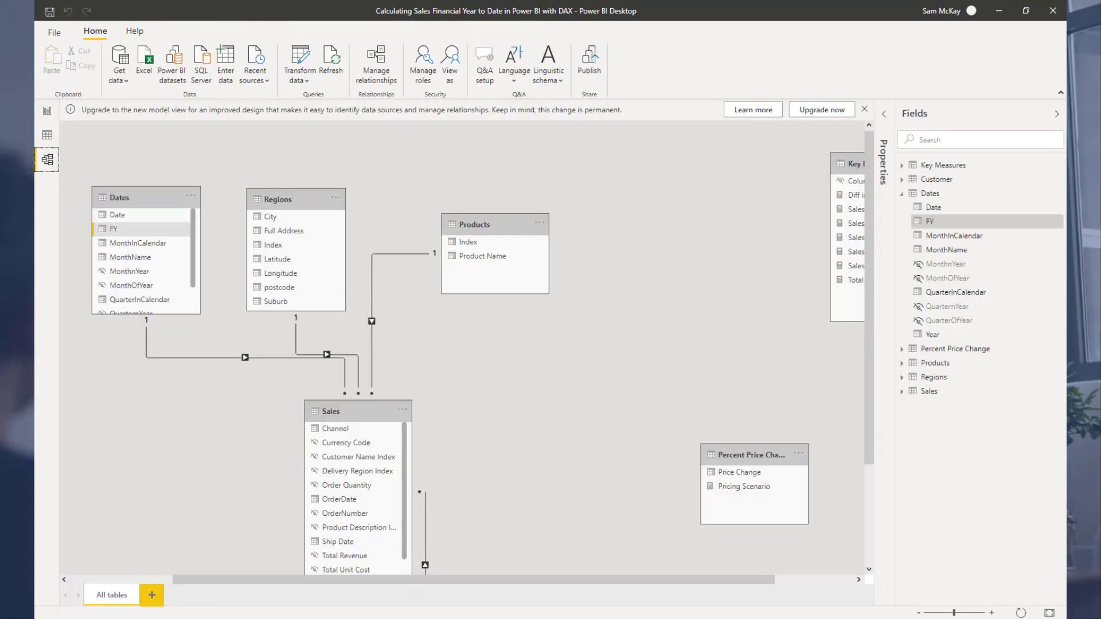
{"action": "left_click", "coordinate": [47, 113]}
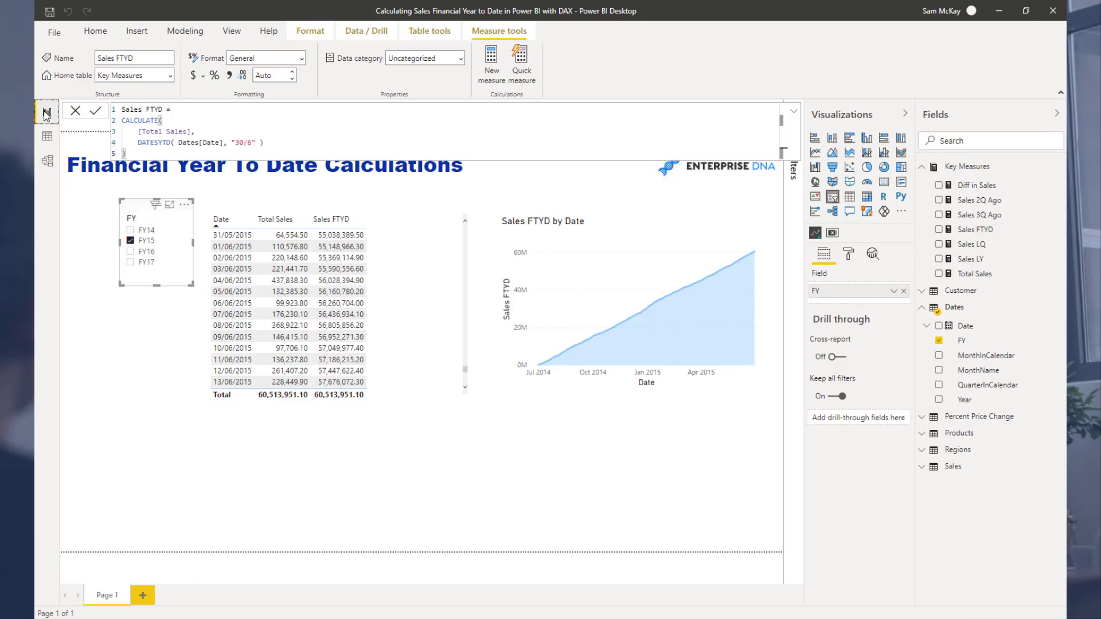
{"action": "left_click", "coordinate": [453, 438]}
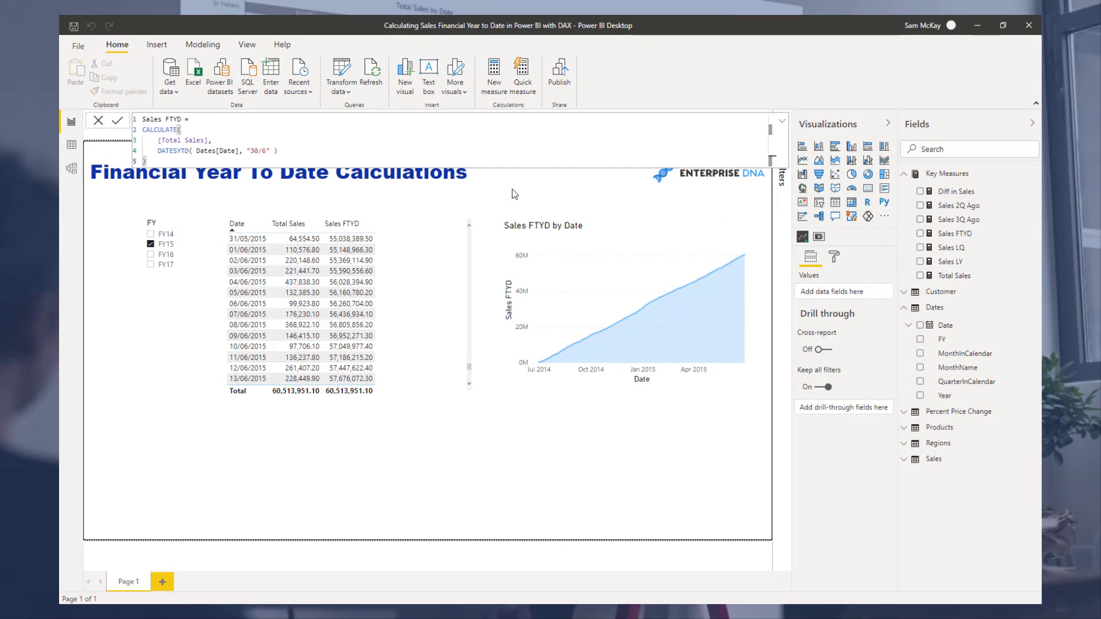